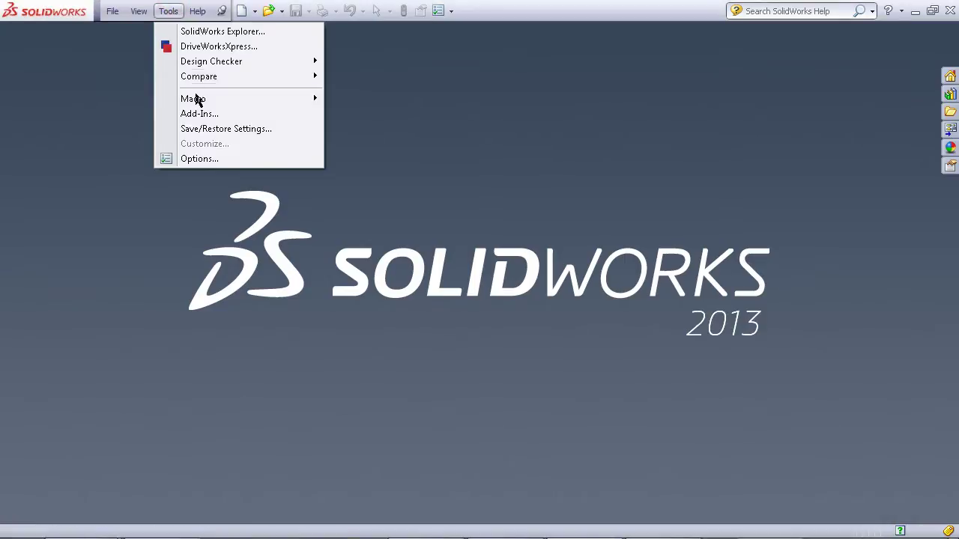
Enable the SolidWorks Electrical and SolidWorks Routing add-ins from the Add-Ins list.
click(200, 114)
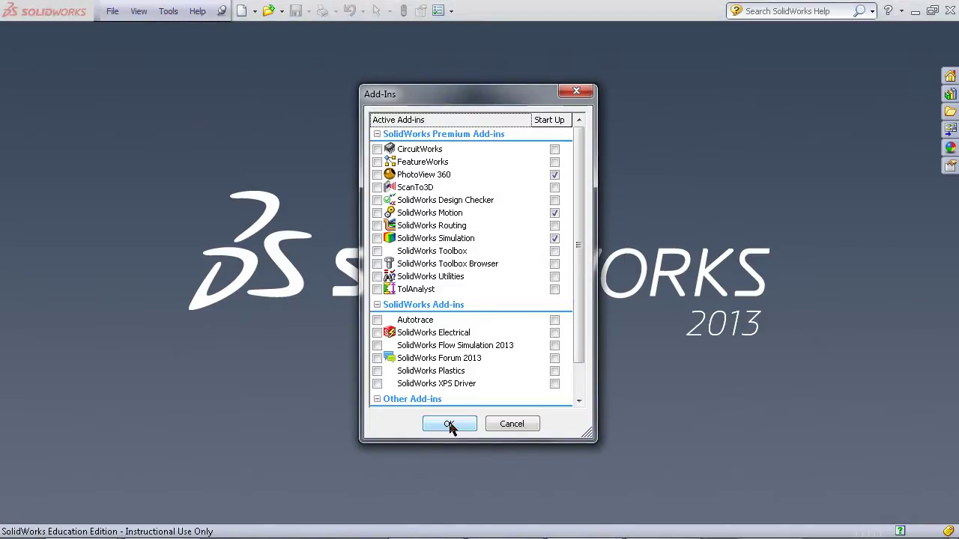
click(377, 332)
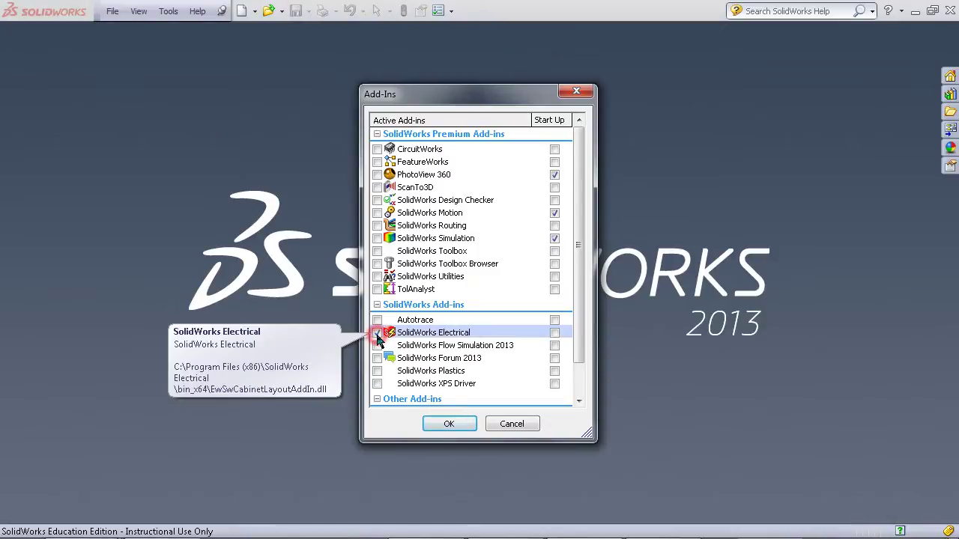
click(377, 226)
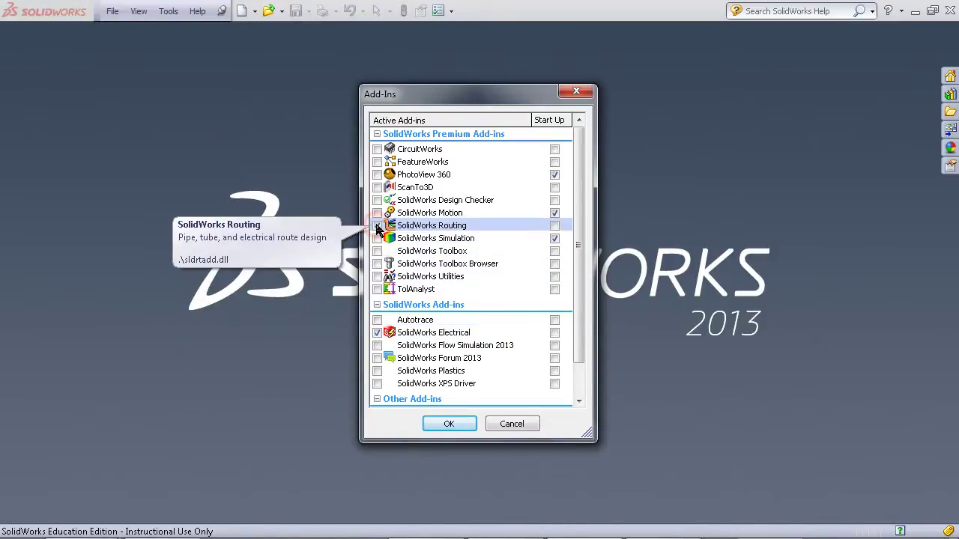
click(440, 425)
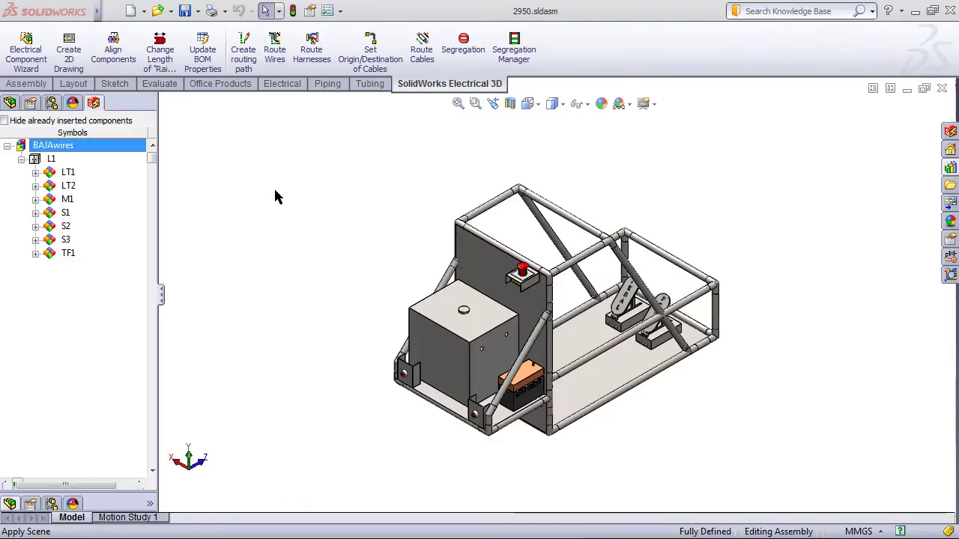
Route the wires as a SolidWorks route using lines with rounded corners, then fit the view.
click(275, 50)
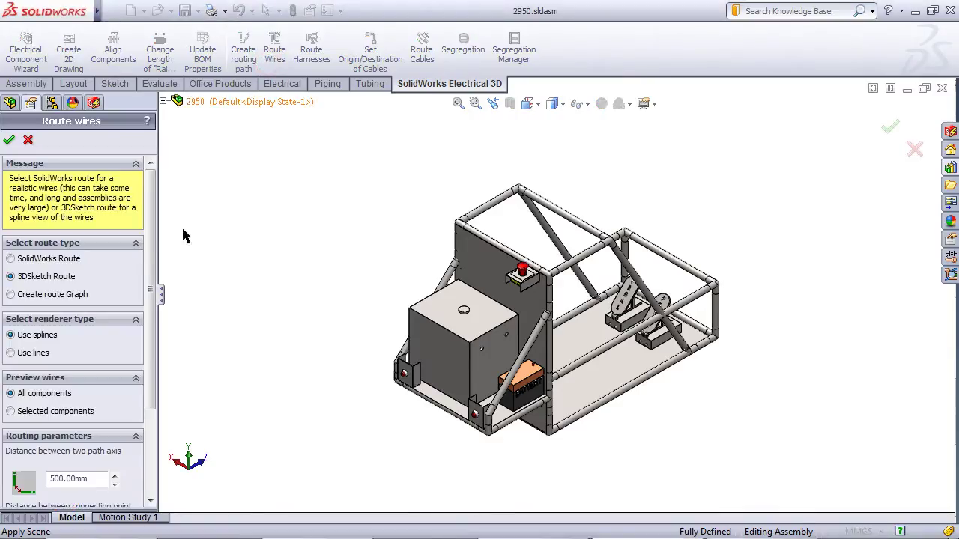
click(49, 259)
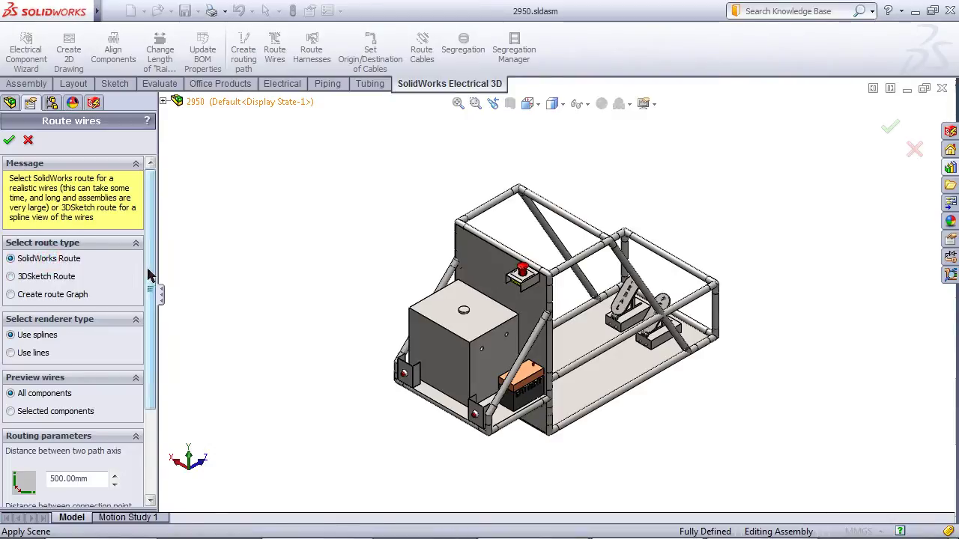
drag(151, 272, 150, 315)
click(30, 301)
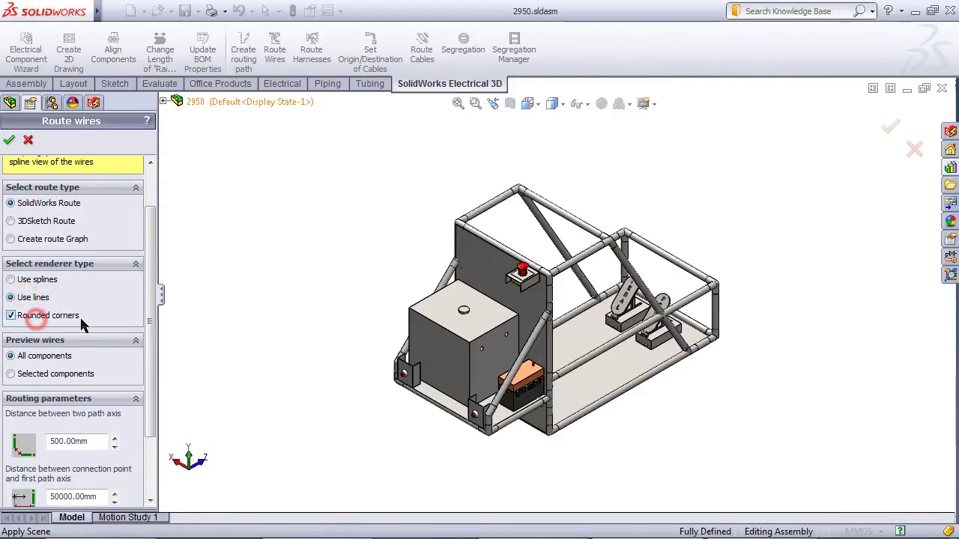
drag(149, 318, 150, 389)
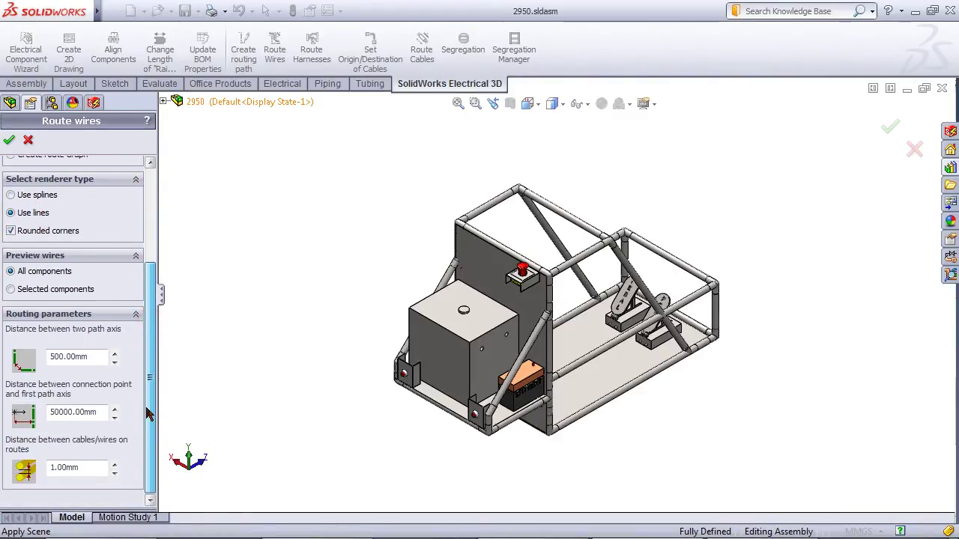
click(9, 142)
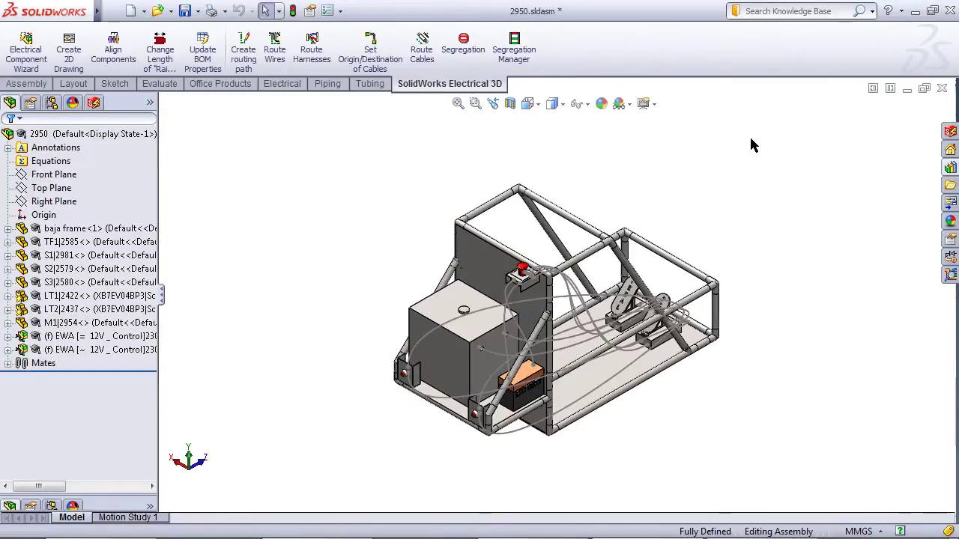
scroll(604, 281, down, 3)
scroll(524, 290, down, 3)
scroll(462, 260, down, 3)
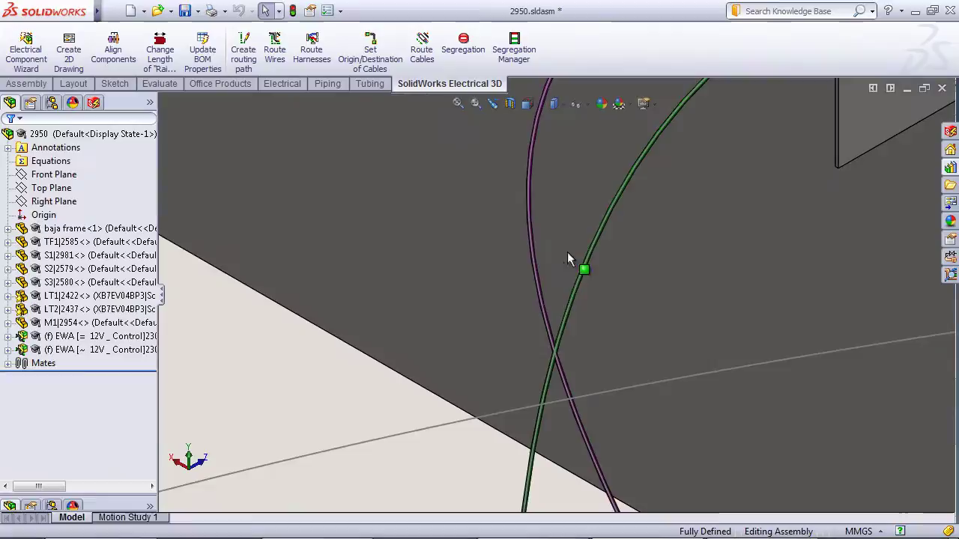
scroll(567, 252, down, 3)
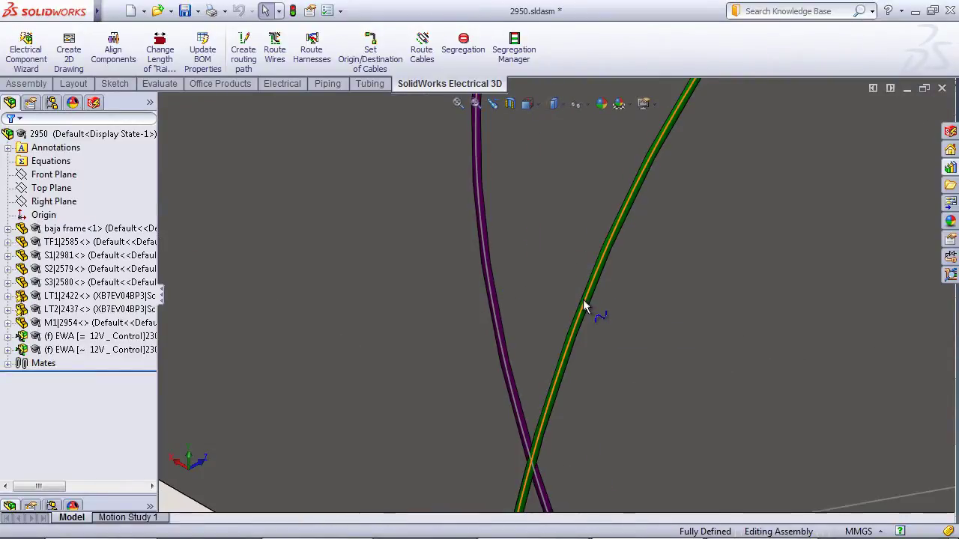
key(f)
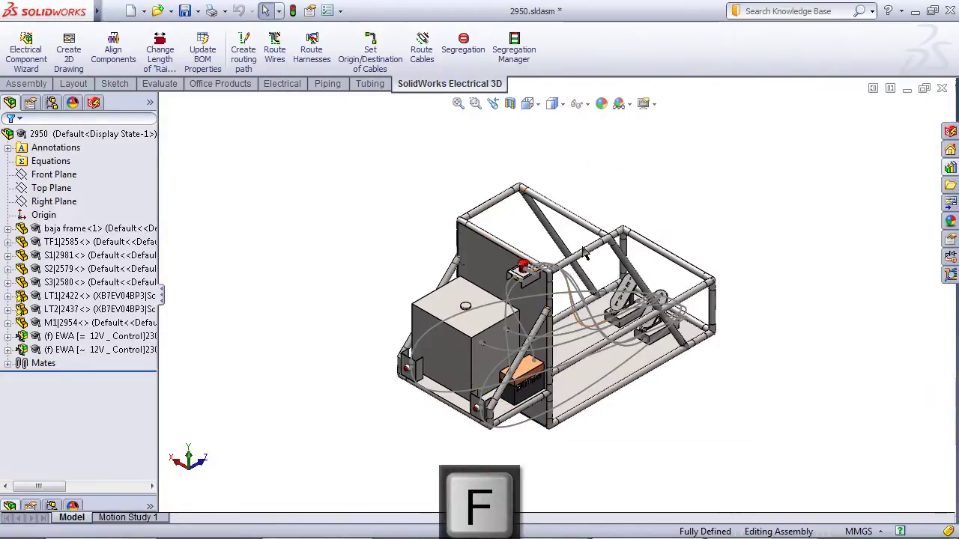
Drag a wire tie clip from Design Library > routing > electrical onto the back panel.
click(948, 173)
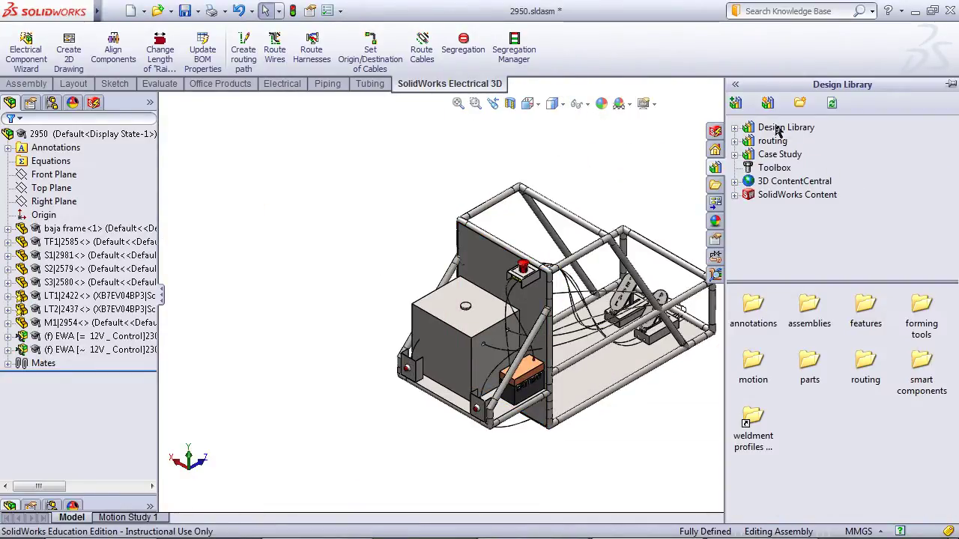
click(735, 129)
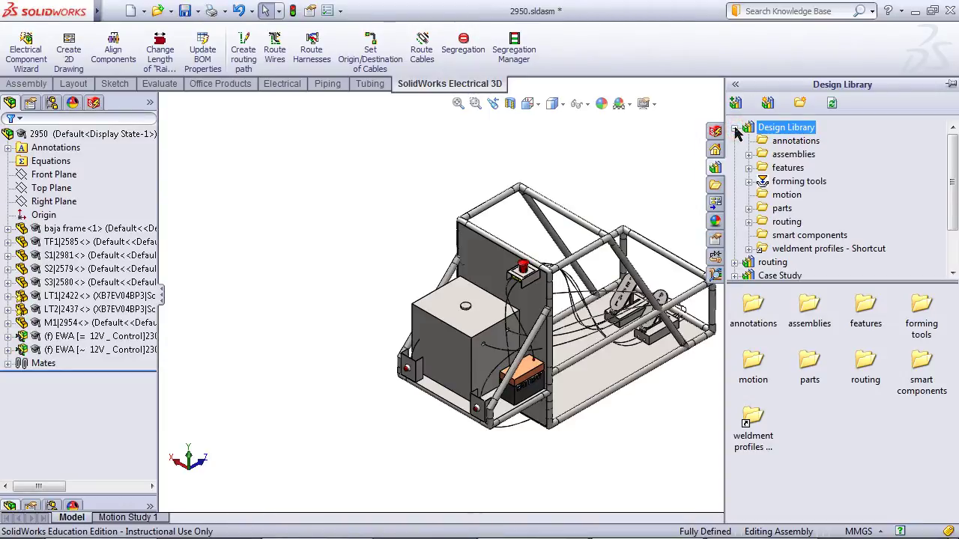
click(748, 221)
click(792, 227)
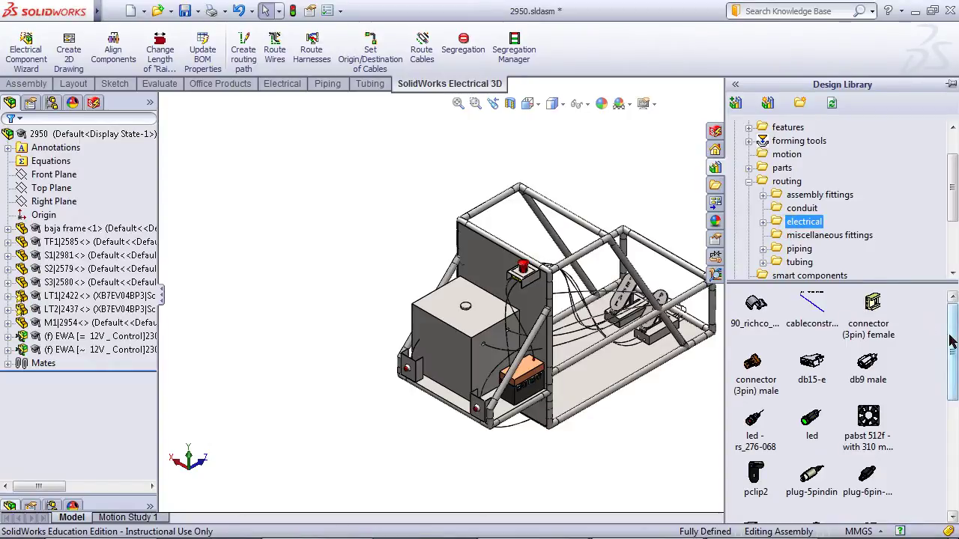
drag(950, 337, 946, 477)
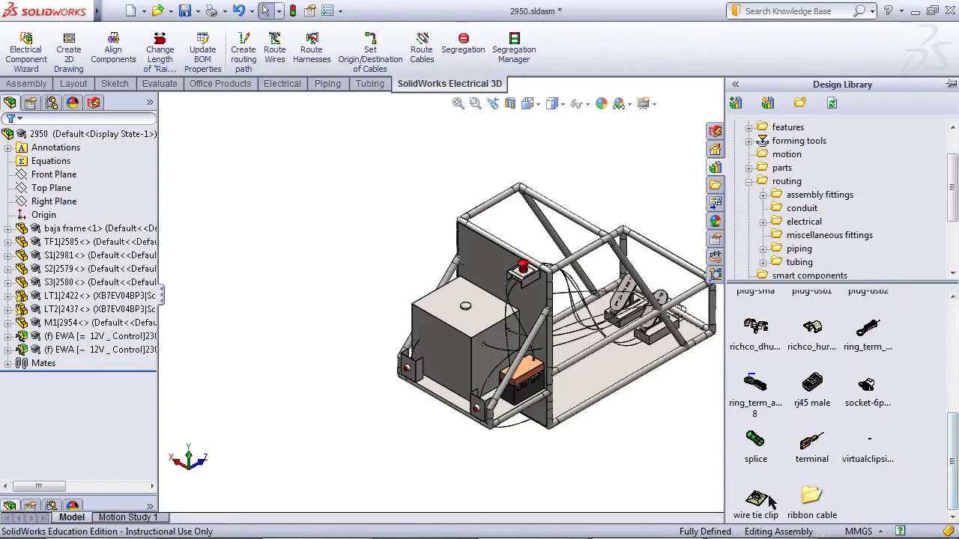
drag(757, 500, 535, 318)
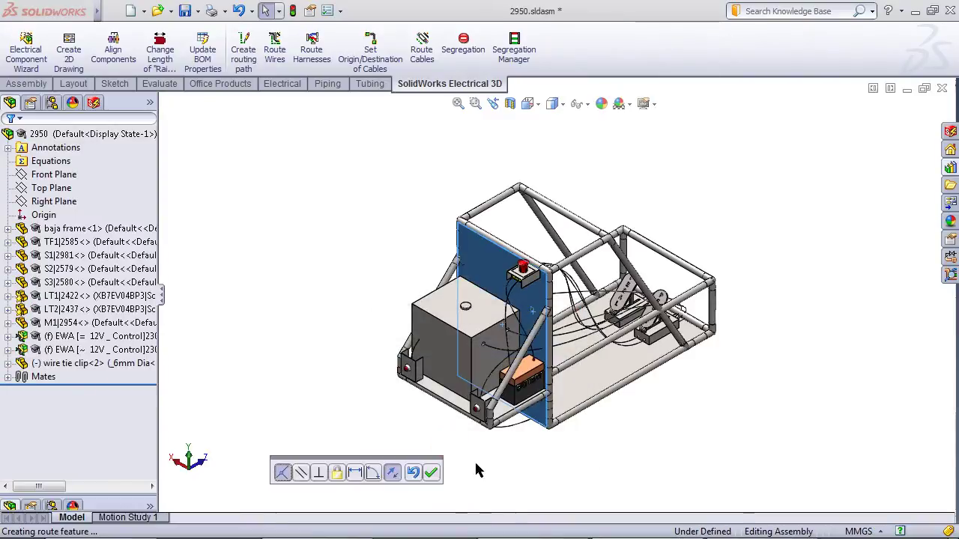
Finish placing the wire tie clip and show the Routing Tools toolbar.
click(430, 474)
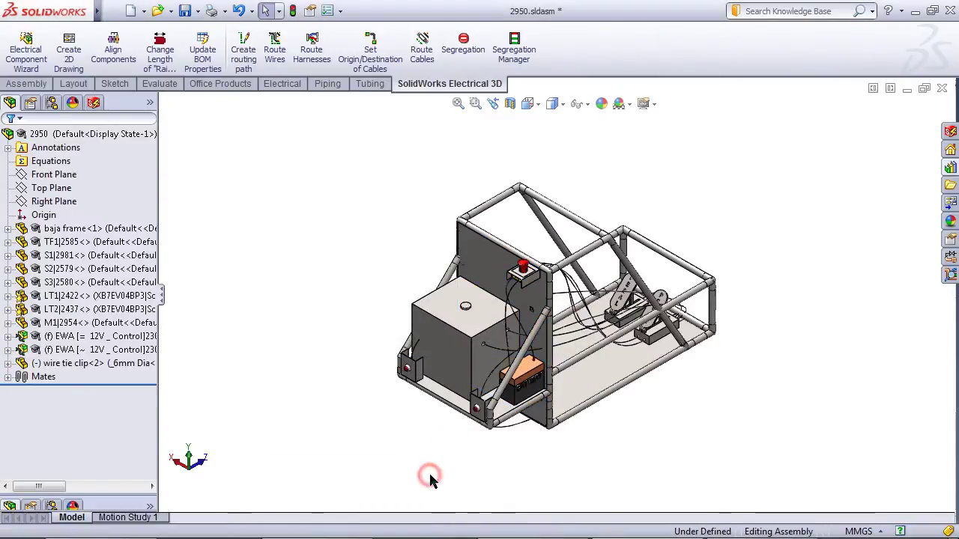
scroll(544, 310, down, 2)
scroll(544, 310, down, 3)
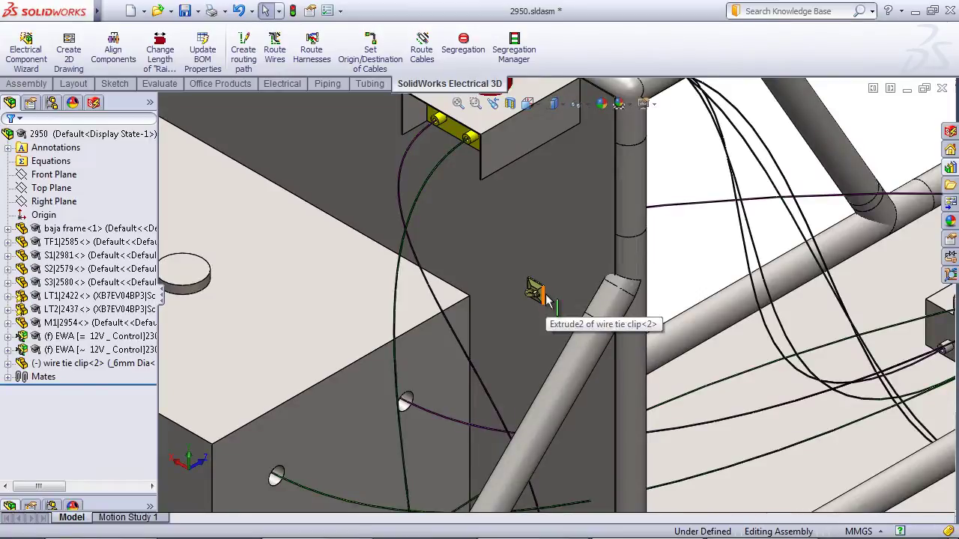
right_click(715, 46)
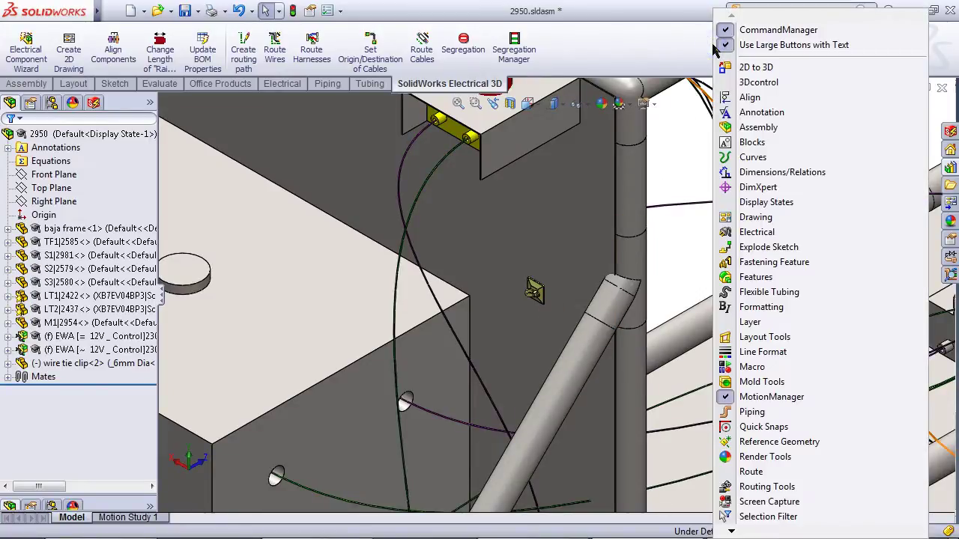
click(755, 487)
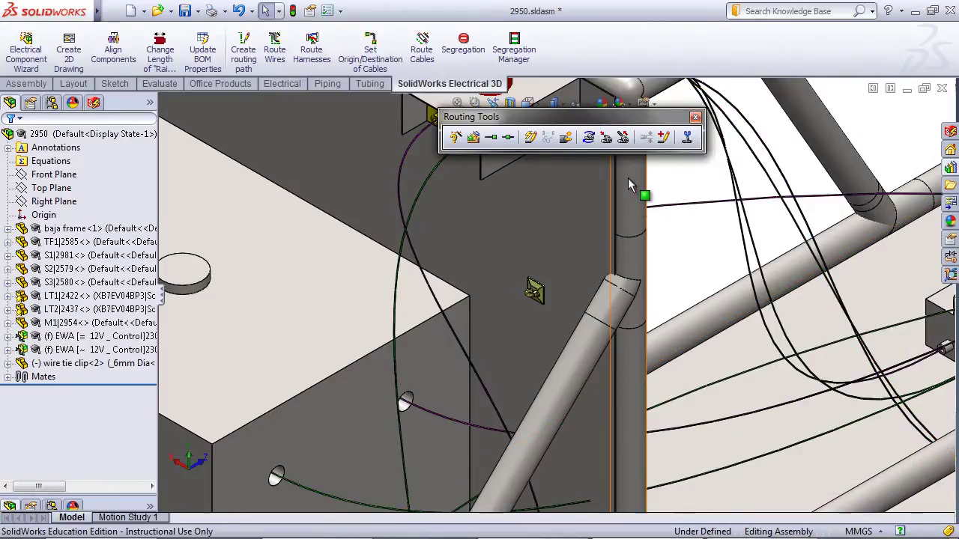
Start Route Through Clip and open route assembly 2304-1 for editing.
click(606, 138)
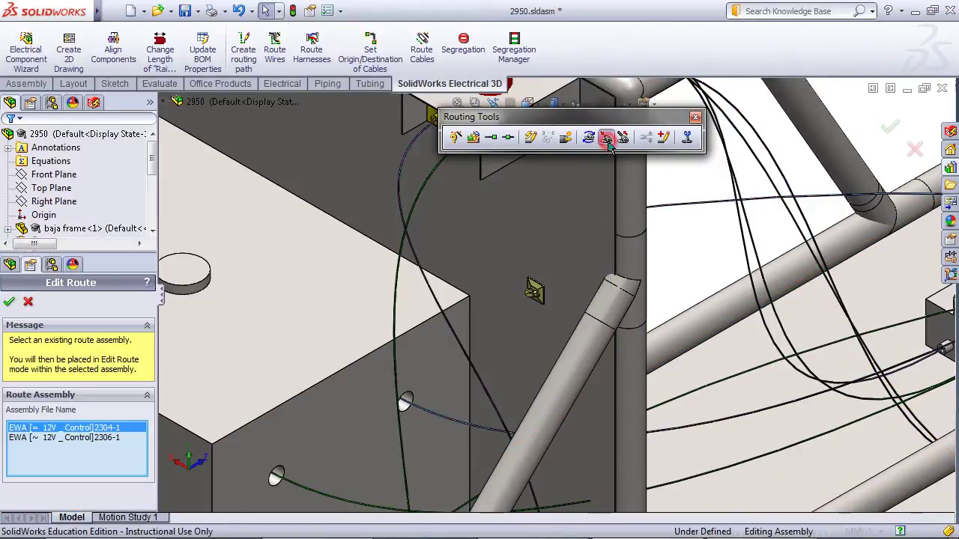
click(78, 442)
click(81, 429)
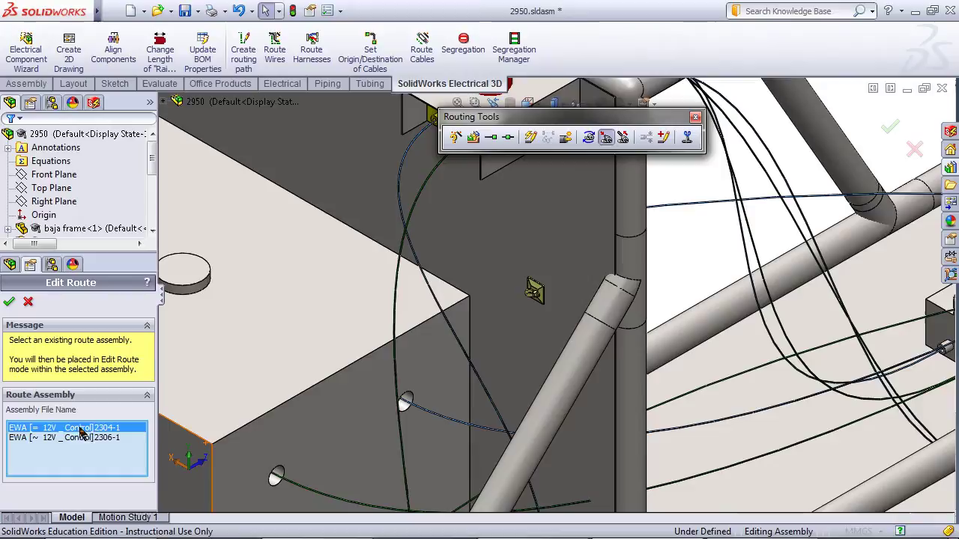
click(9, 303)
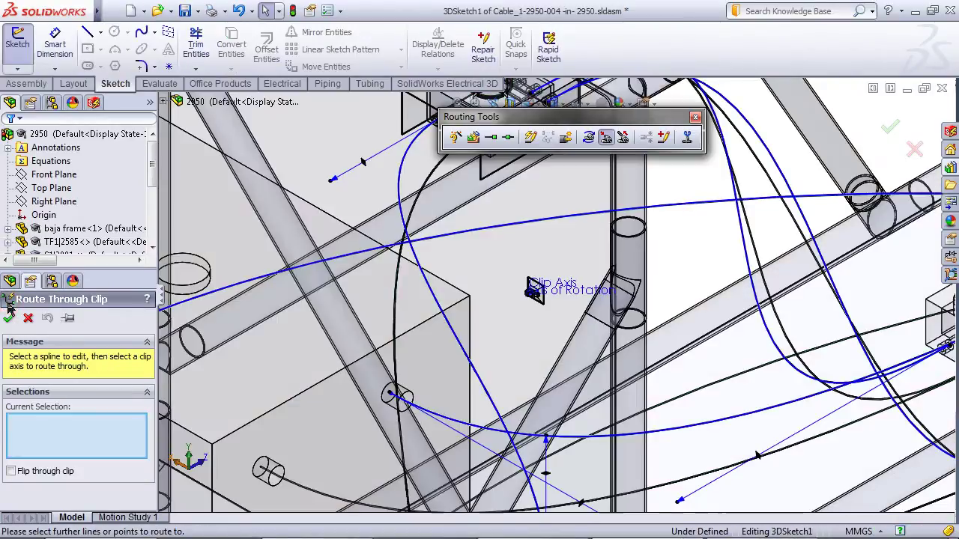
Pass the 12V cable spline through the wire tie clip's axis and orbit to inspect it.
click(473, 370)
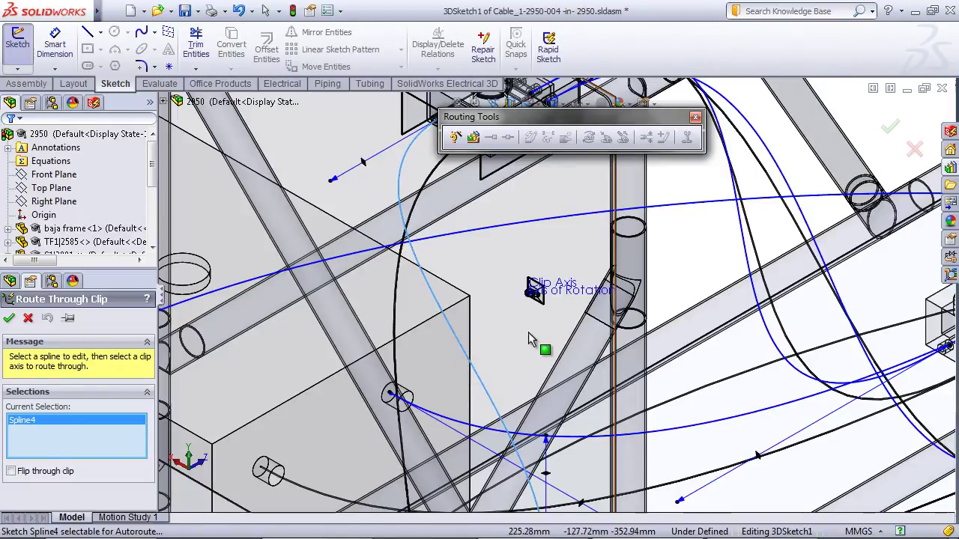
scroll(533, 296, down, 3)
scroll(534, 300, down, 4)
scroll(533, 306, down, 3)
scroll(534, 307, down, 2)
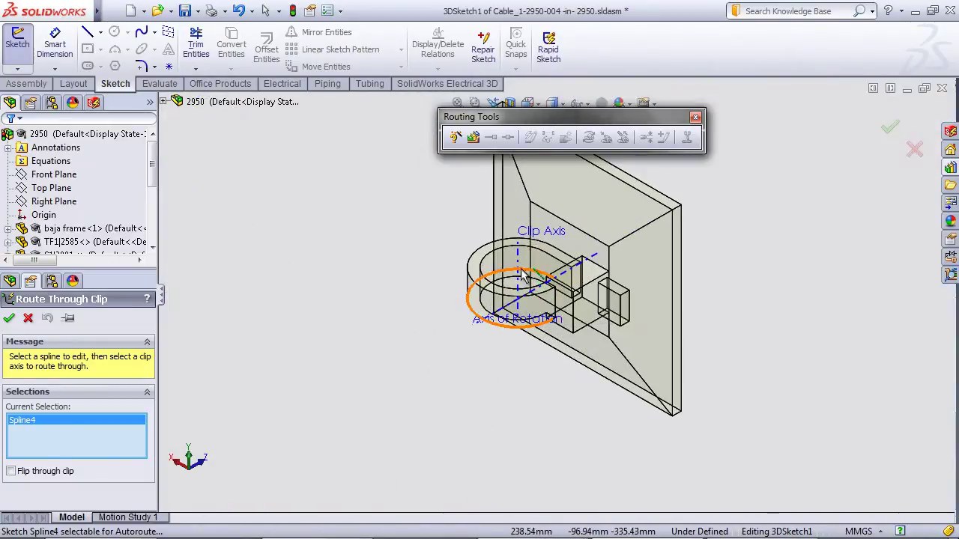
click(519, 272)
scroll(519, 272, up, 3)
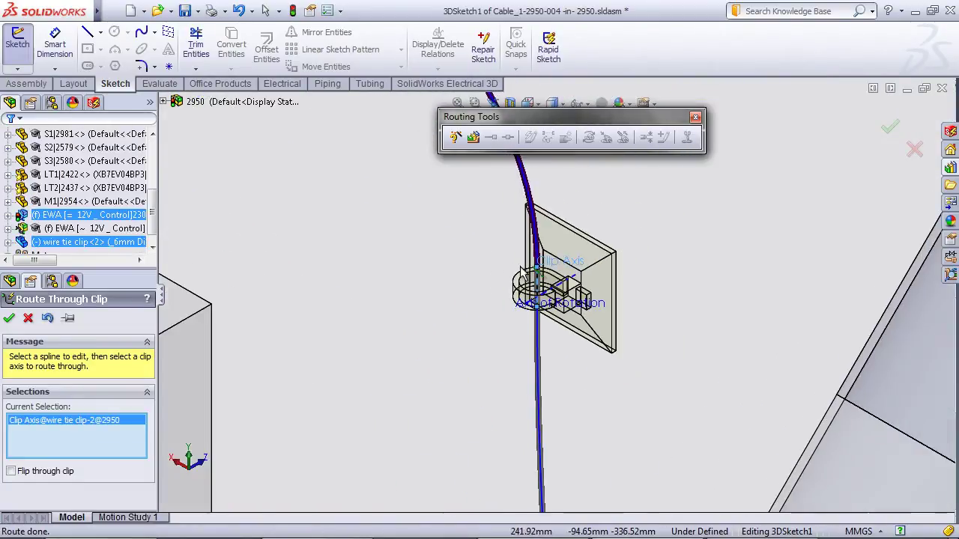
scroll(521, 272, up, 2)
scroll(524, 272, up, 3)
scroll(527, 271, up, 3)
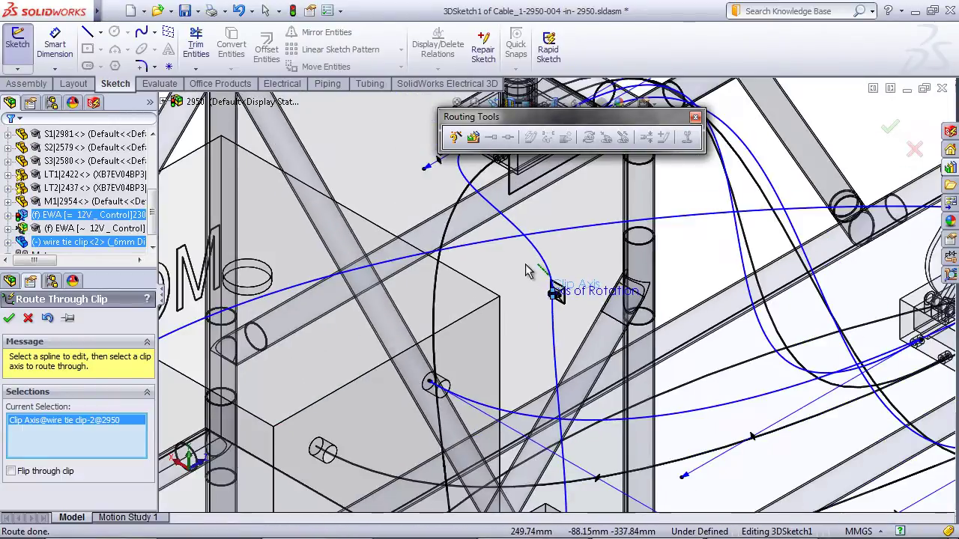
click(10, 319)
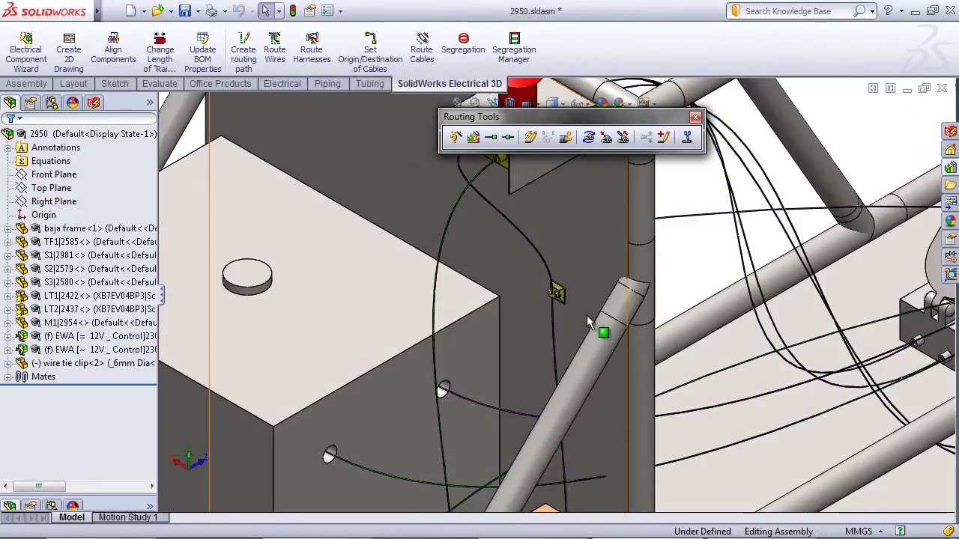
mouse_move(586, 314)
middle_down()
mouse_move(599, 277)
mouse_move(637, 269)
mouse_move(657, 280)
mouse_move(655, 360)
mouse_move(615, 304)
mouse_move(599, 300)
middle_up()
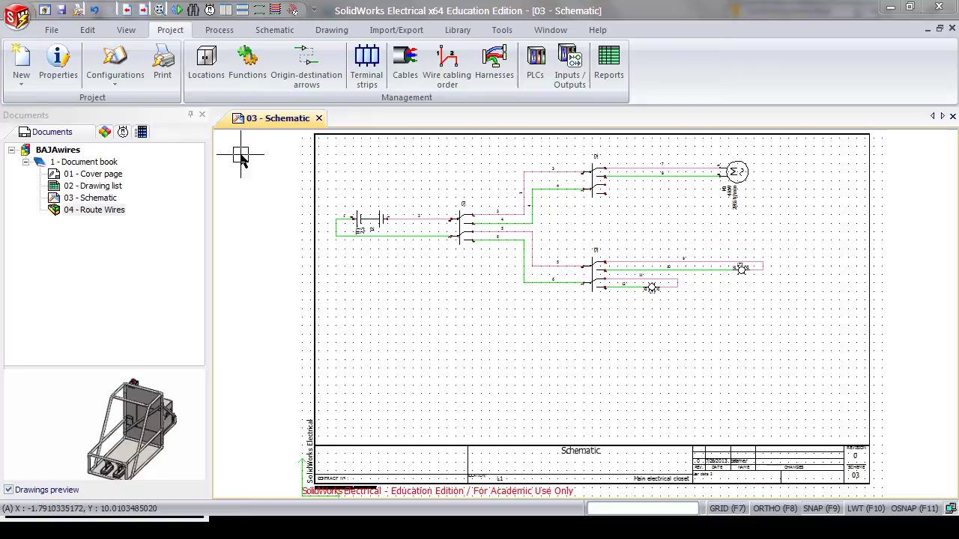
Create a new harness H1 in the Harness manager with default properties.
click(501, 73)
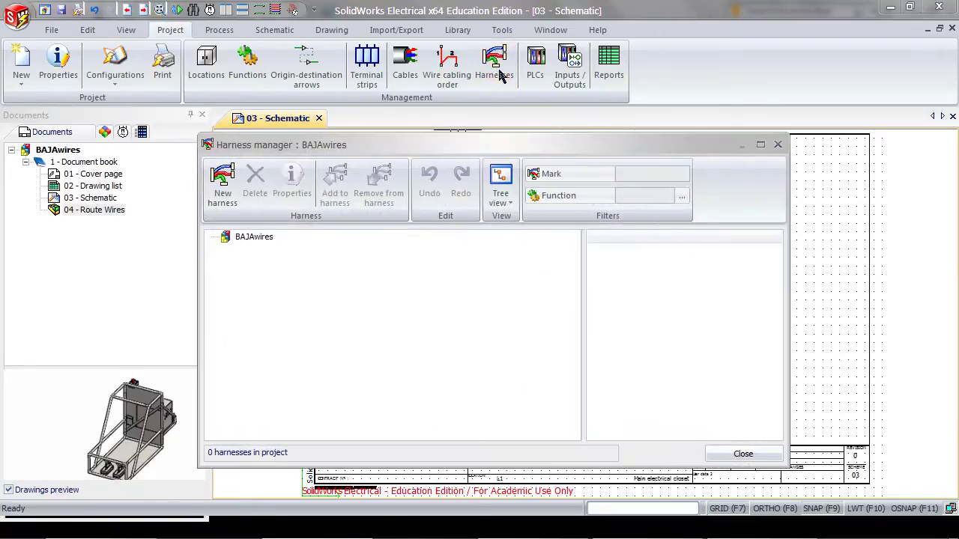
click(223, 194)
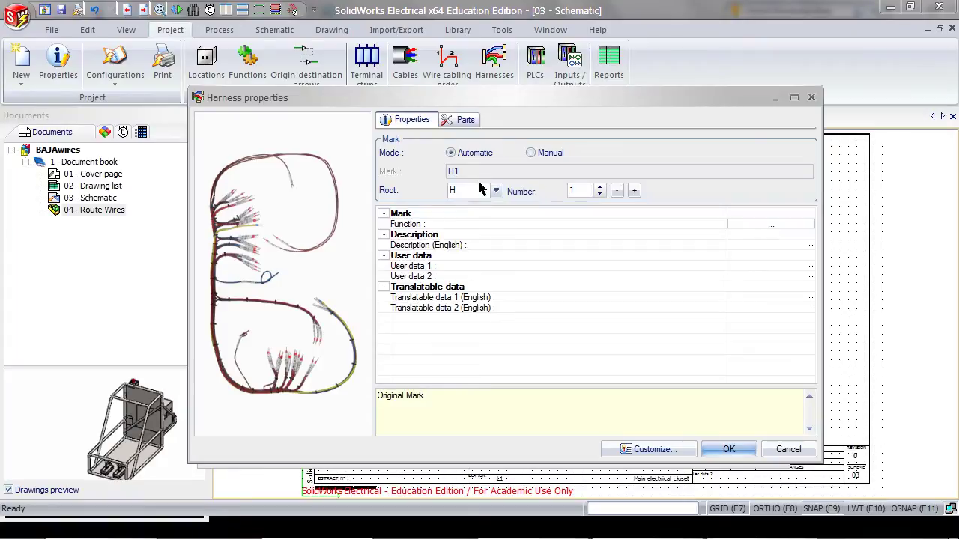
click(723, 448)
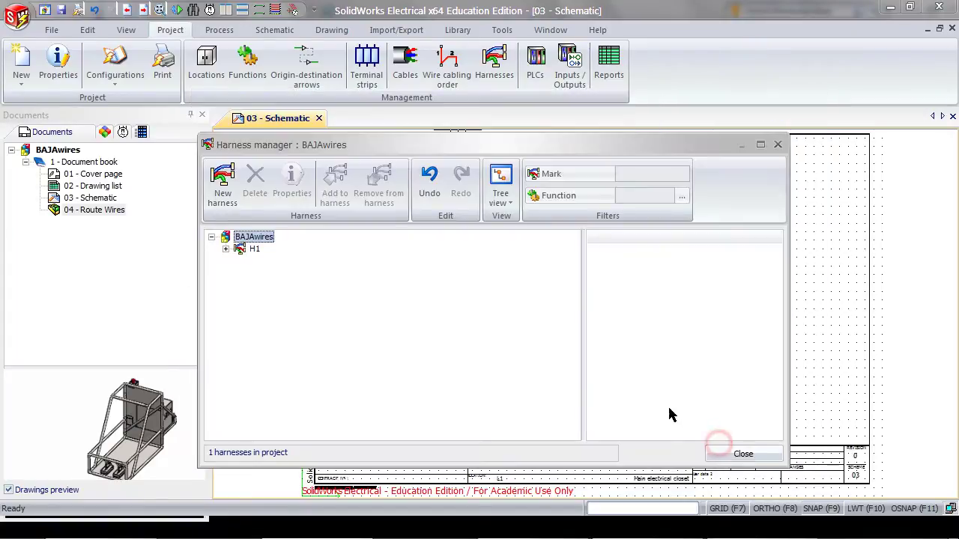
click(225, 249)
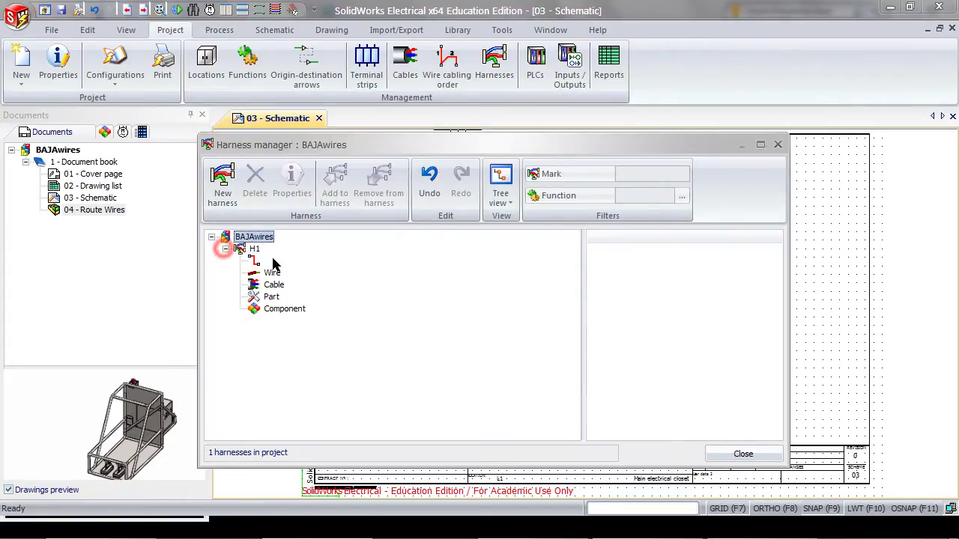
click(736, 455)
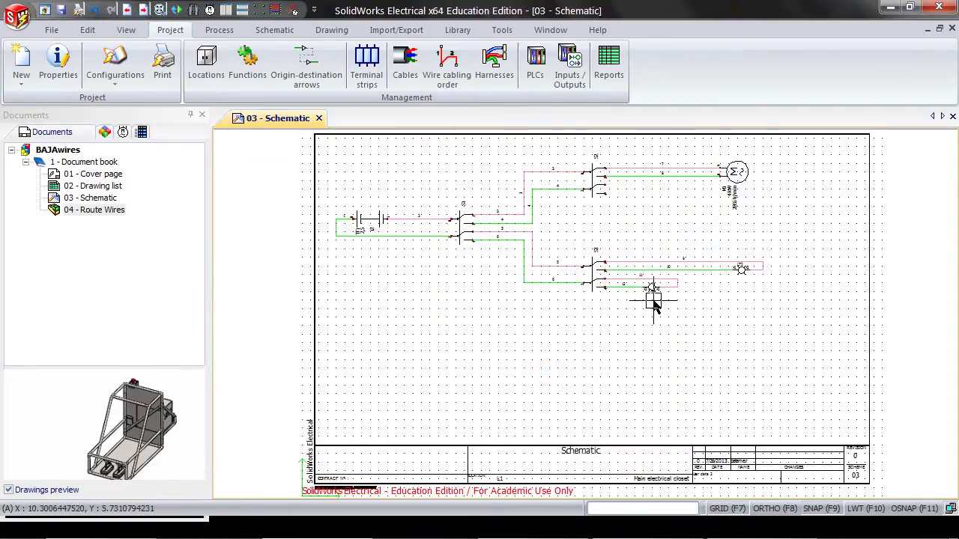
Window-select wires 9, 10, 11 and 12 near lamps LT1 and LT2.
scroll(648, 293, up, 1)
scroll(614, 242, up, 1)
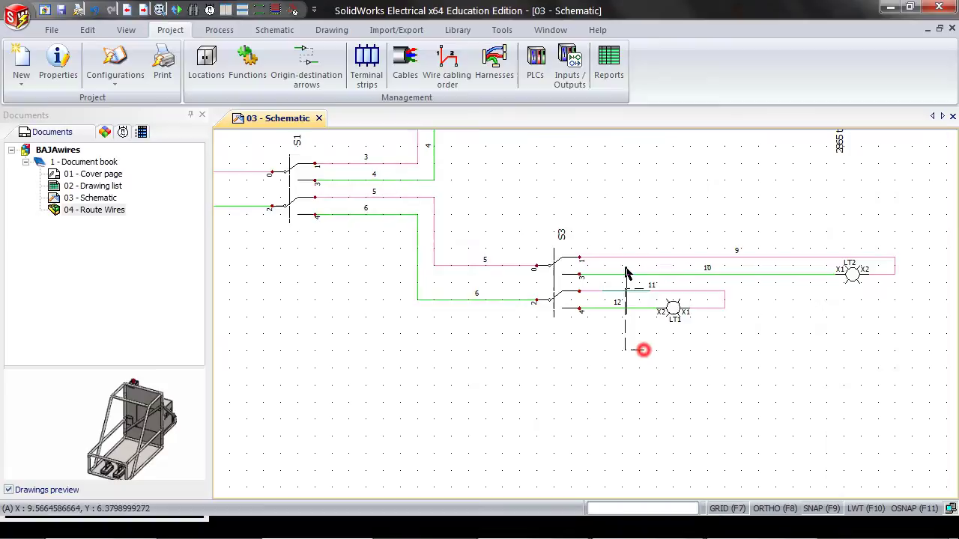
click(604, 201)
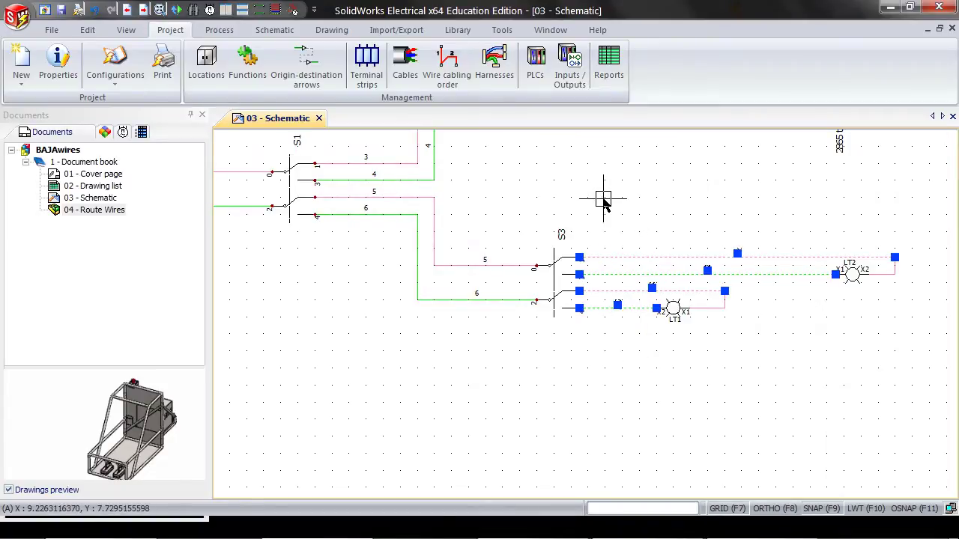
Assign the selected wires 9–12 to harness H1 using Add/remove from harness.
right_click(623, 257)
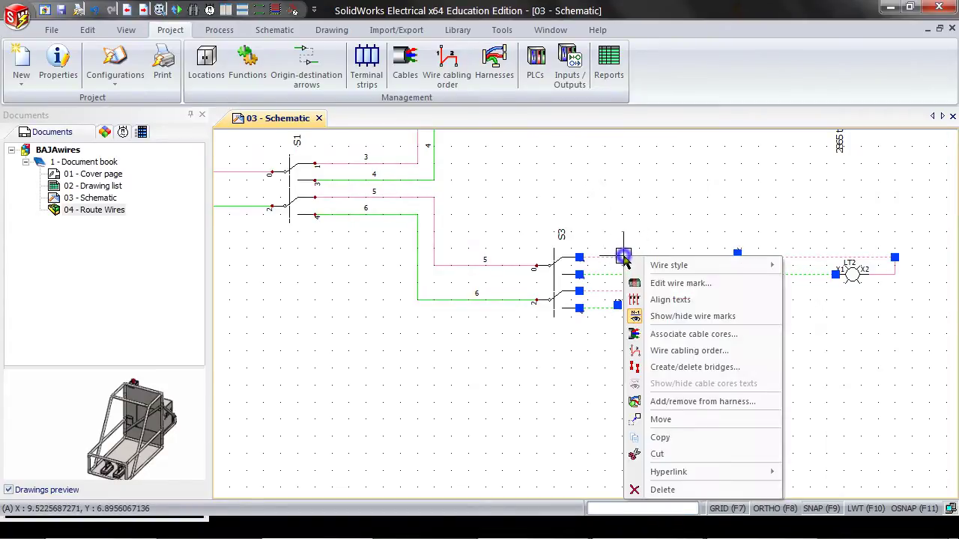
click(676, 403)
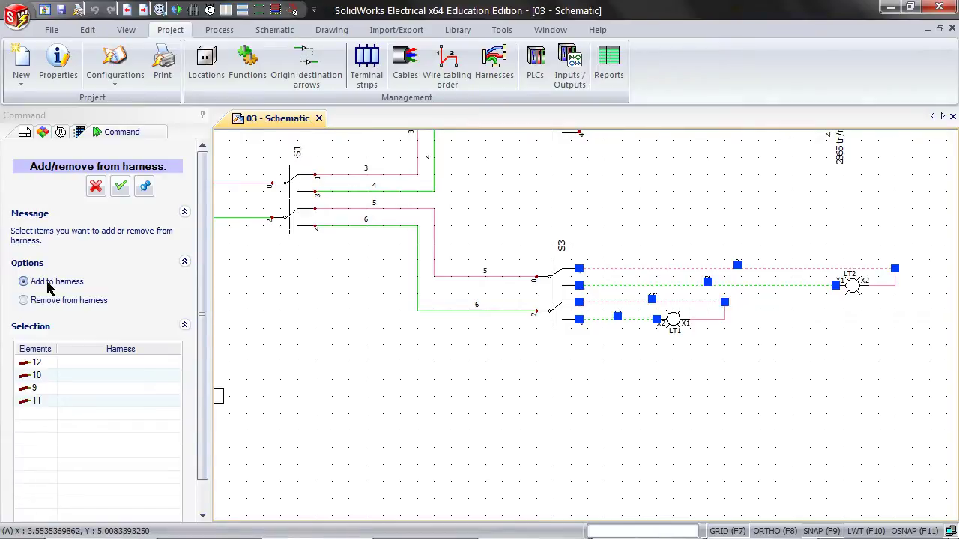
click(122, 186)
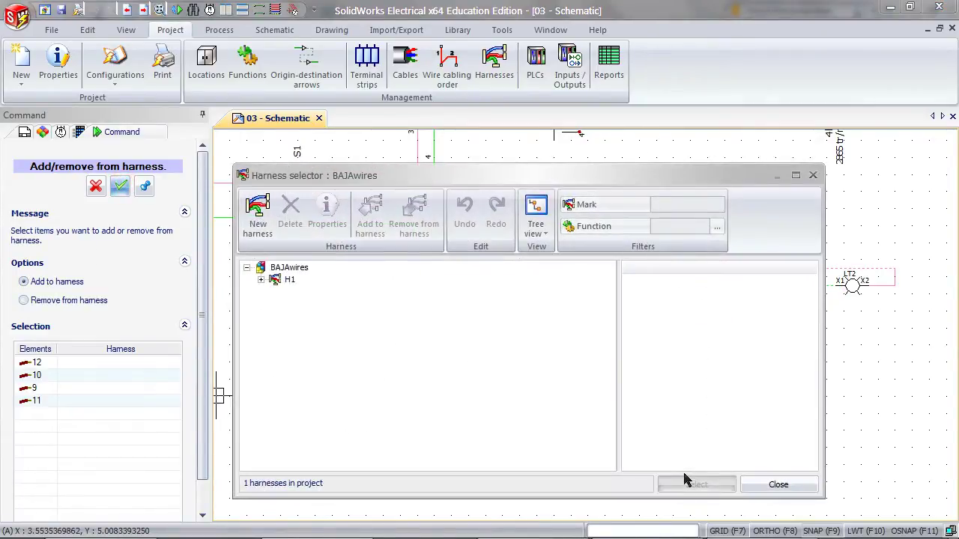
click(262, 280)
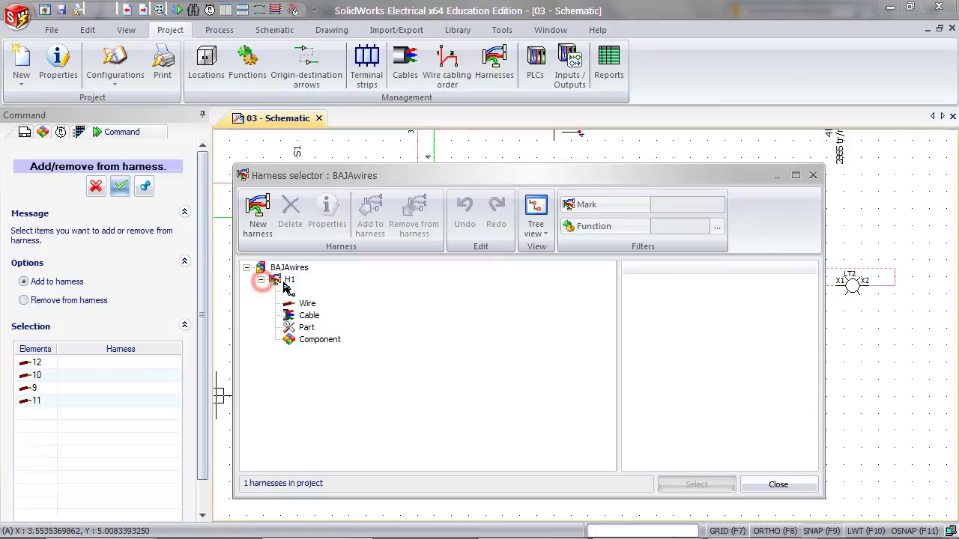
click(290, 281)
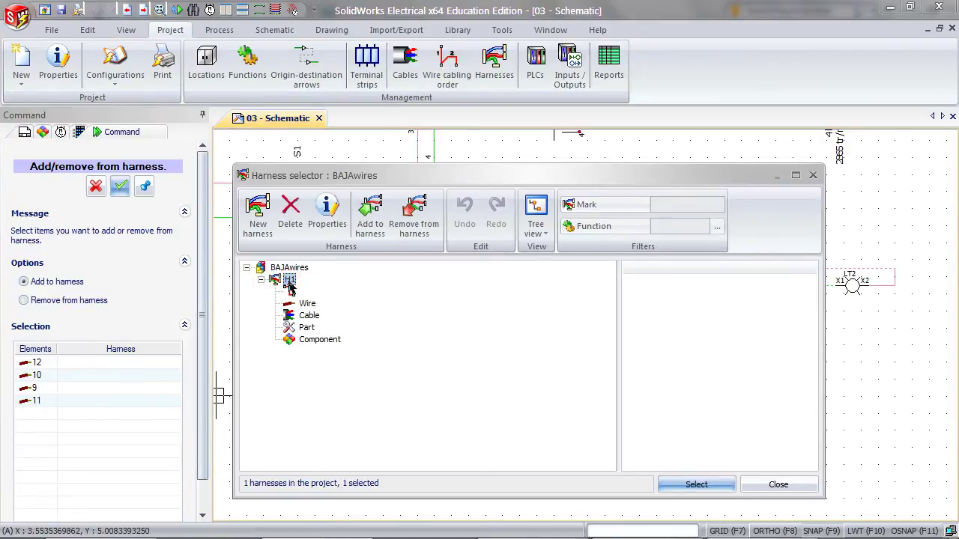
click(367, 236)
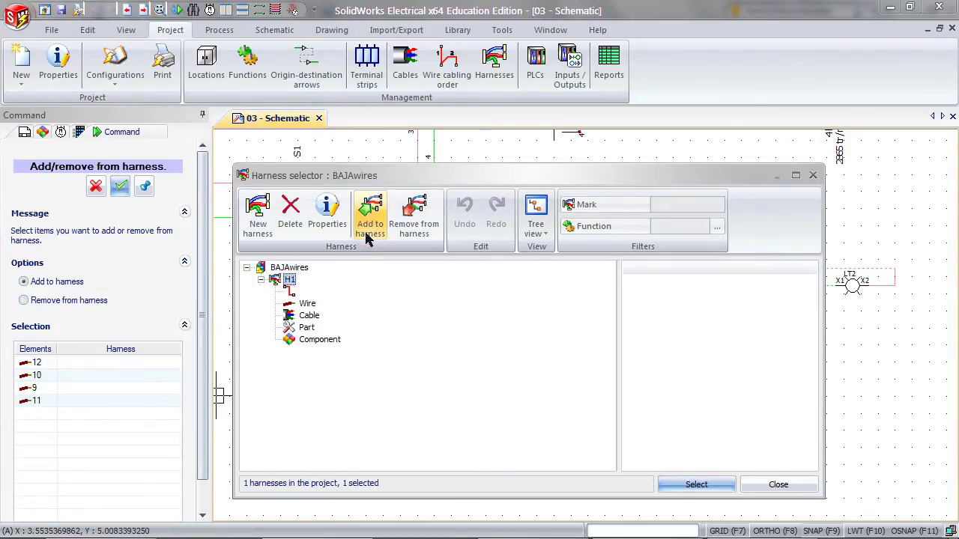
click(691, 480)
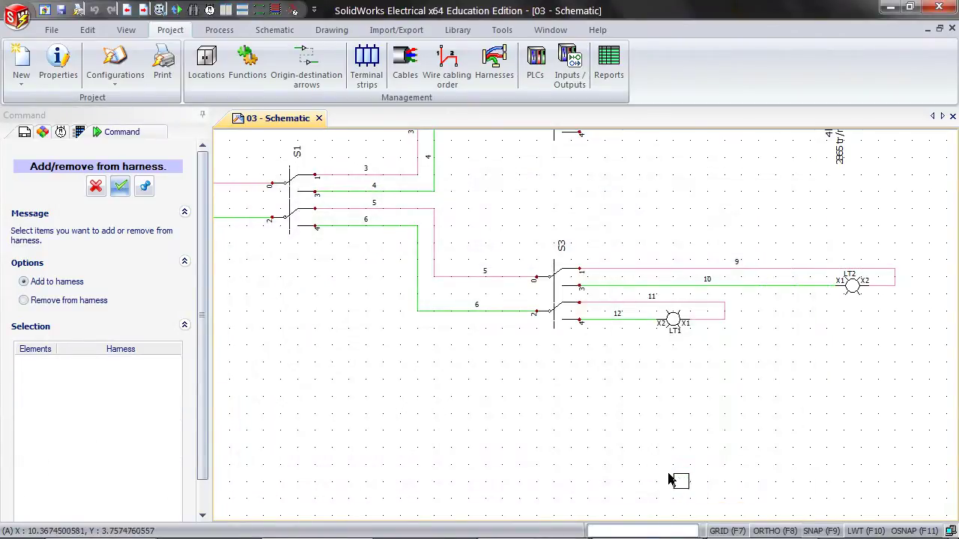
click(97, 189)
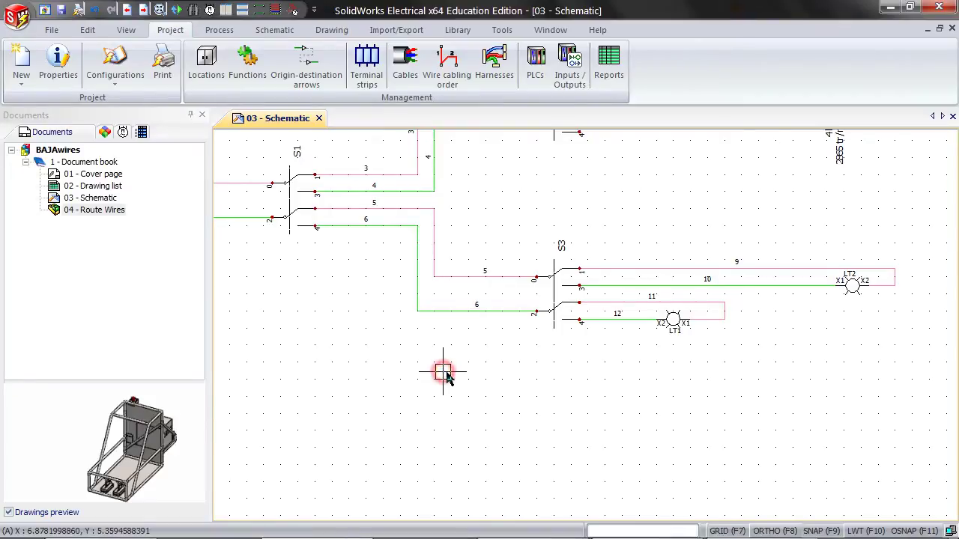
Verify in the Harness manager that H1's wire list holds wires 9–12.
click(494, 71)
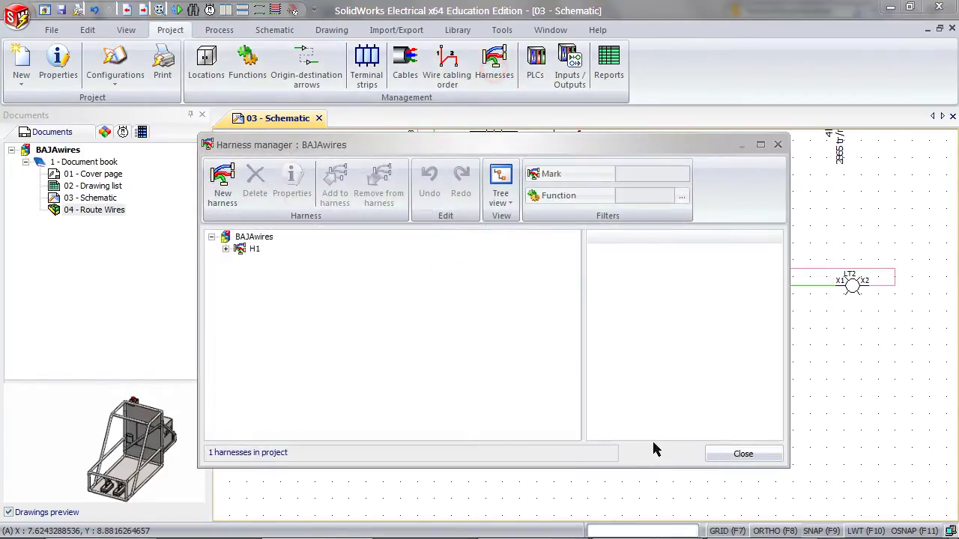
click(225, 249)
click(240, 272)
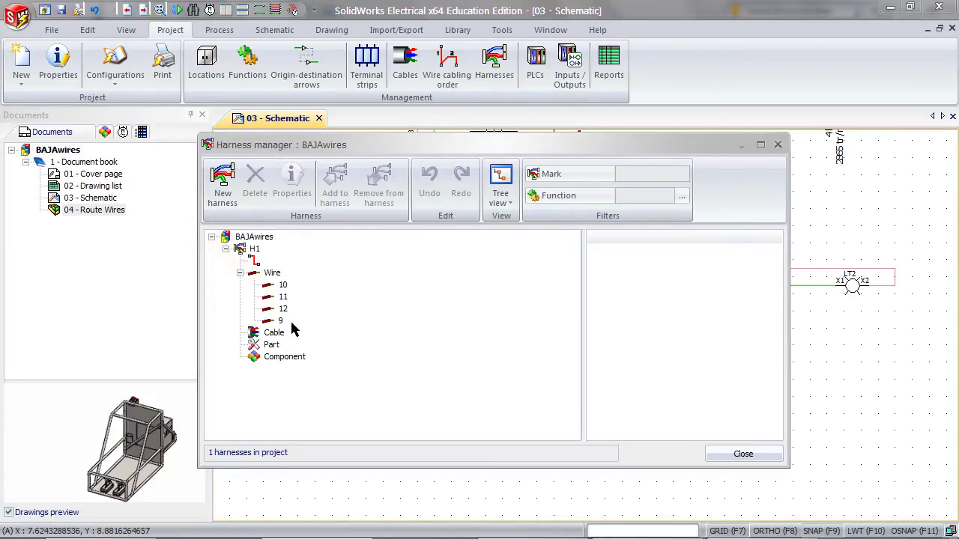
click(704, 453)
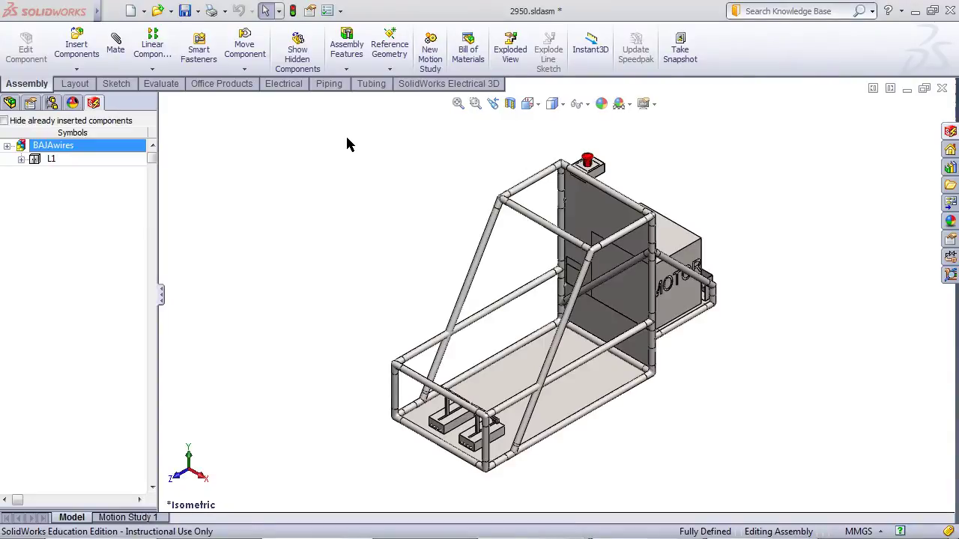
Route harness H1 through the 3D frame, generating the EWRoutingAssyHarness assembly.
click(411, 86)
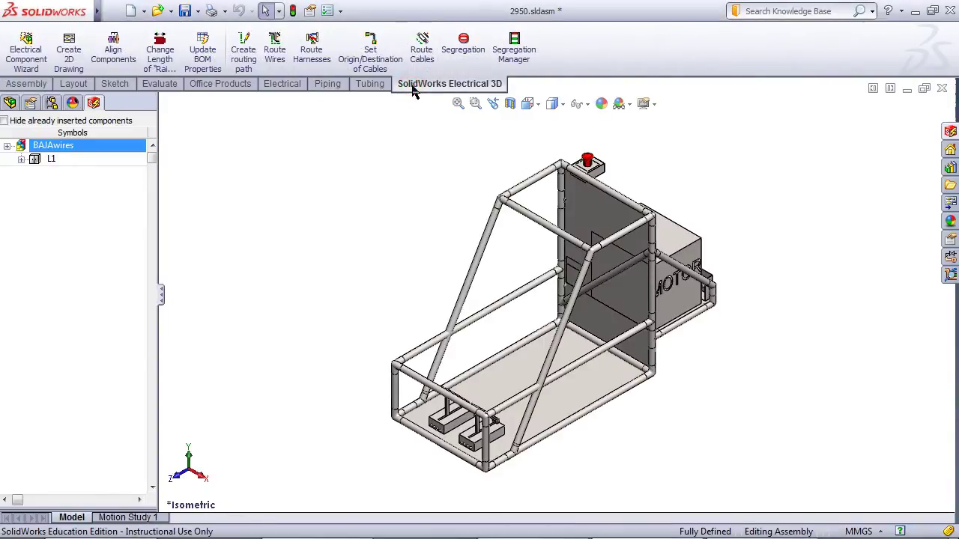
click(310, 60)
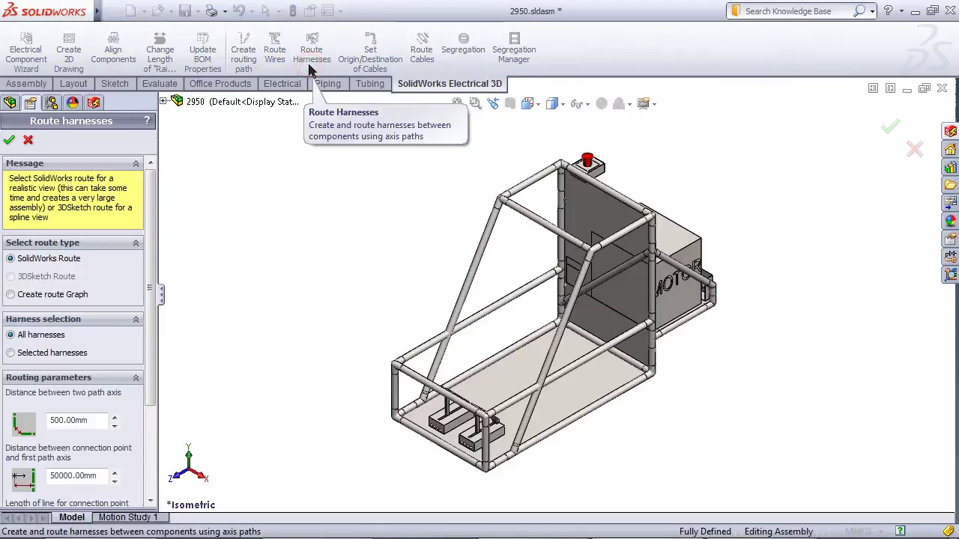
click(9, 139)
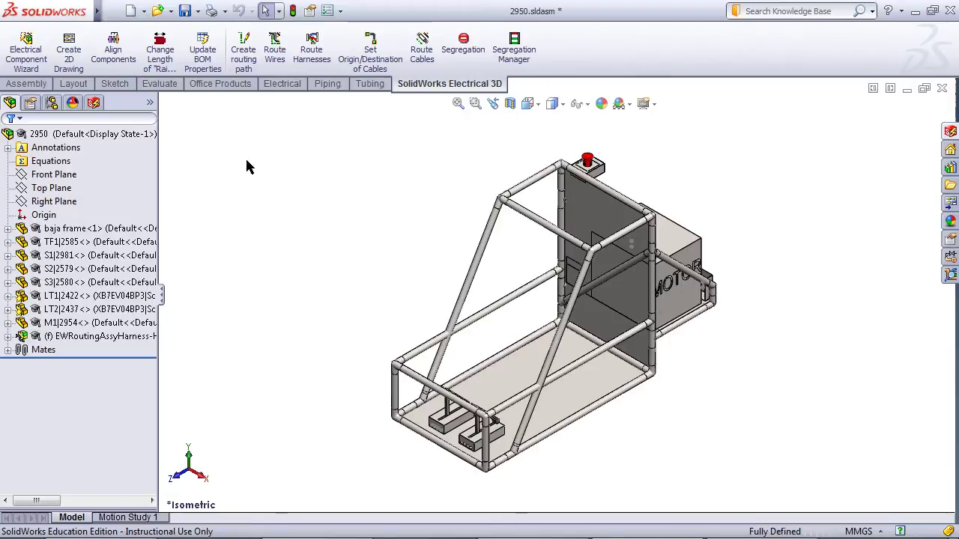
click(288, 88)
click(291, 132)
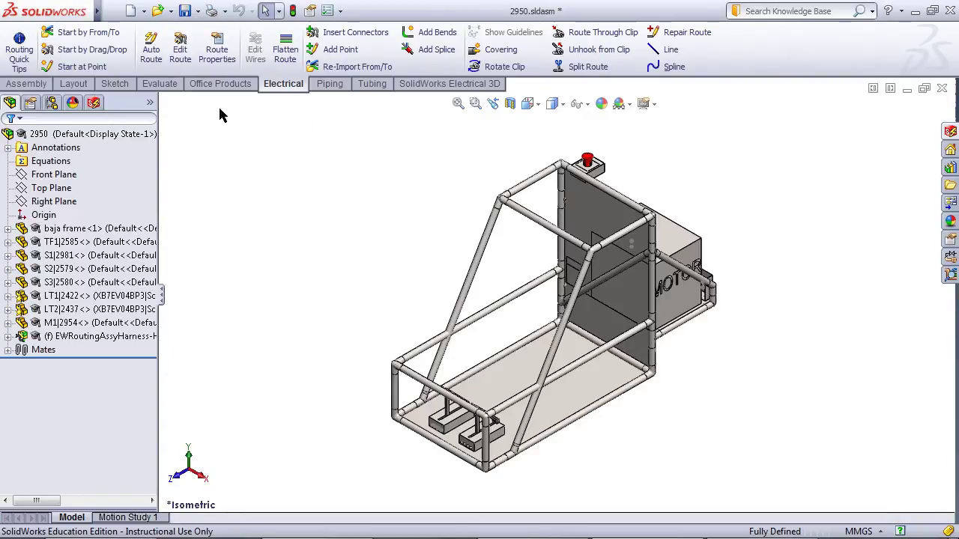
Merge guideline splines 12, 10, 9 and 11 into one harness route and exit editing.
click(151, 51)
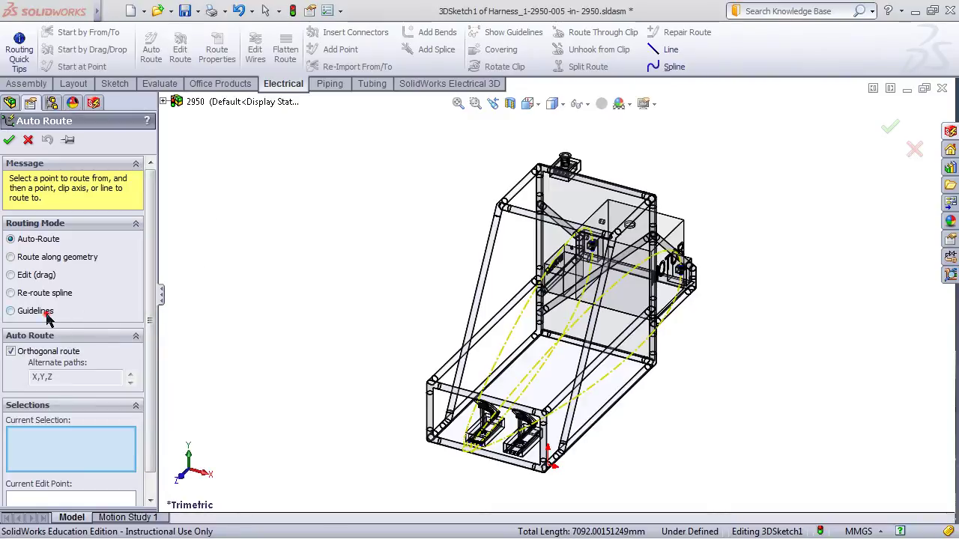
click(45, 313)
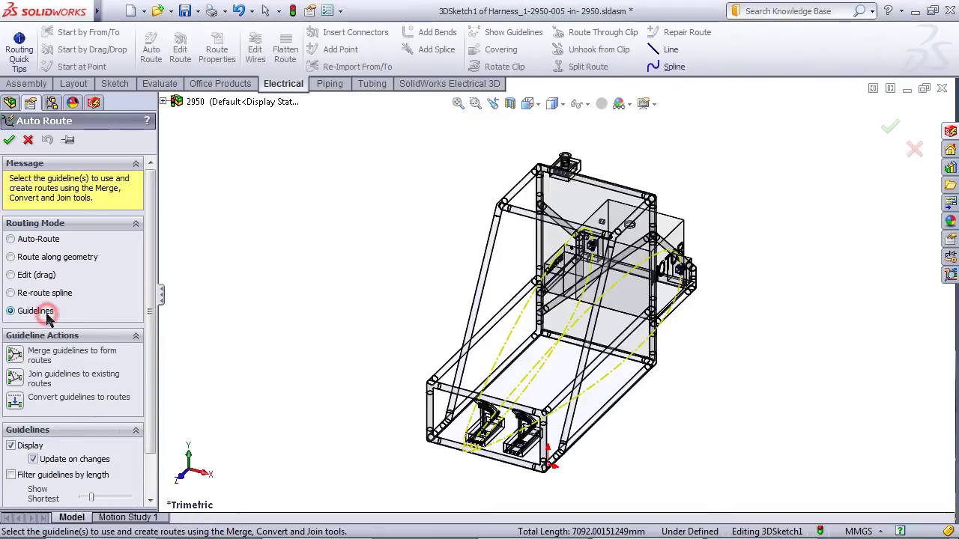
click(15, 359)
click(30, 347)
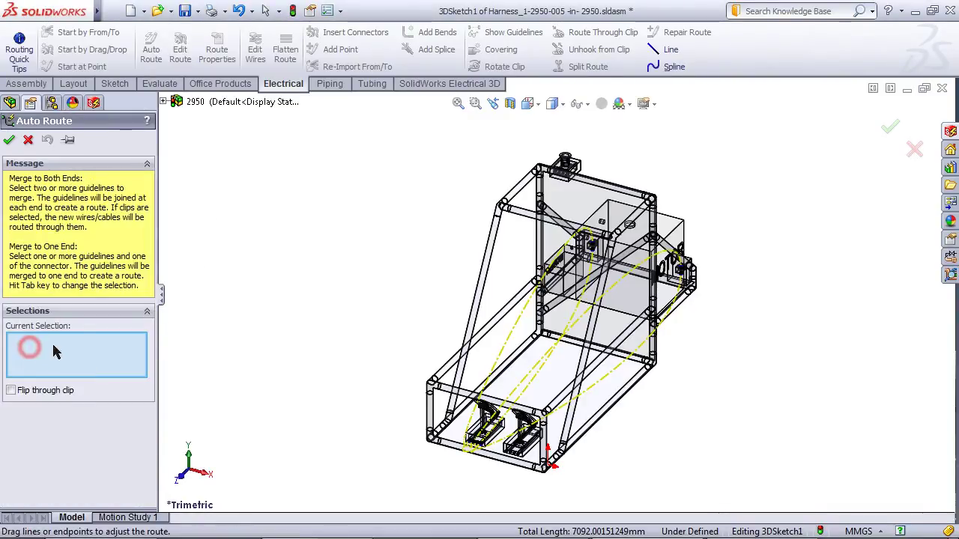
click(611, 375)
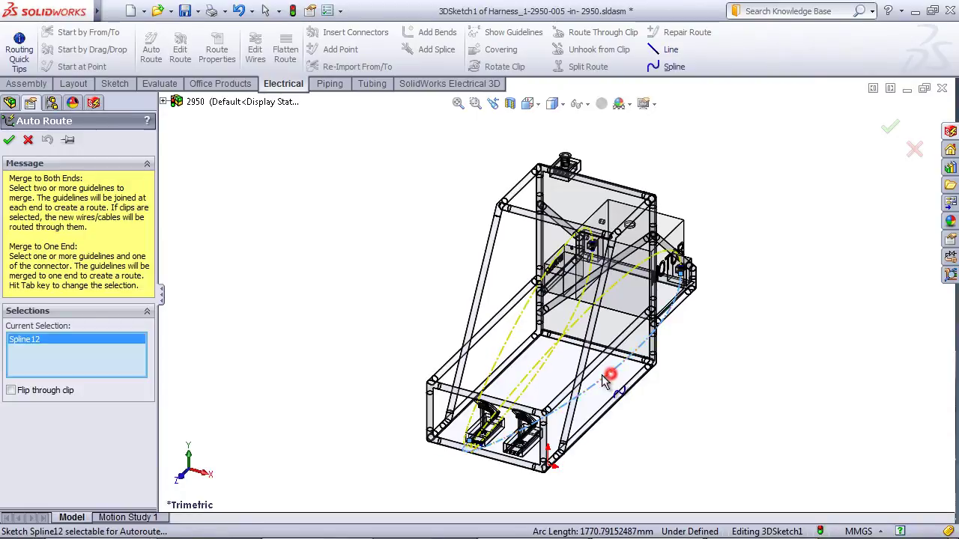
click(578, 322)
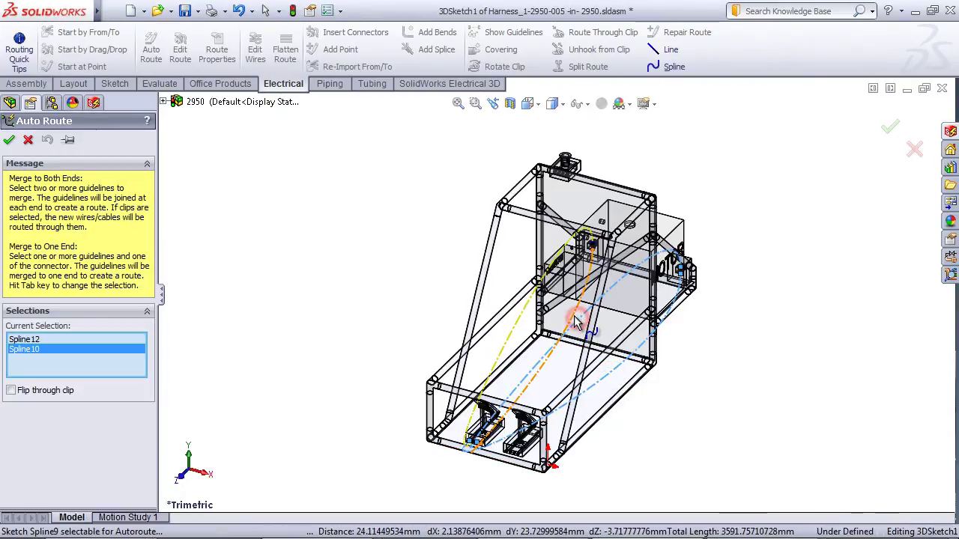
click(522, 321)
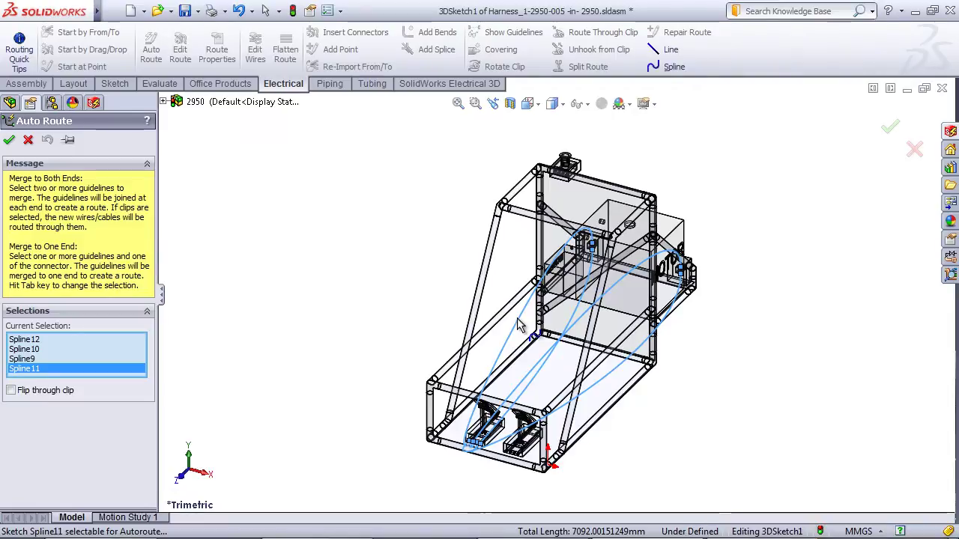
click(11, 141)
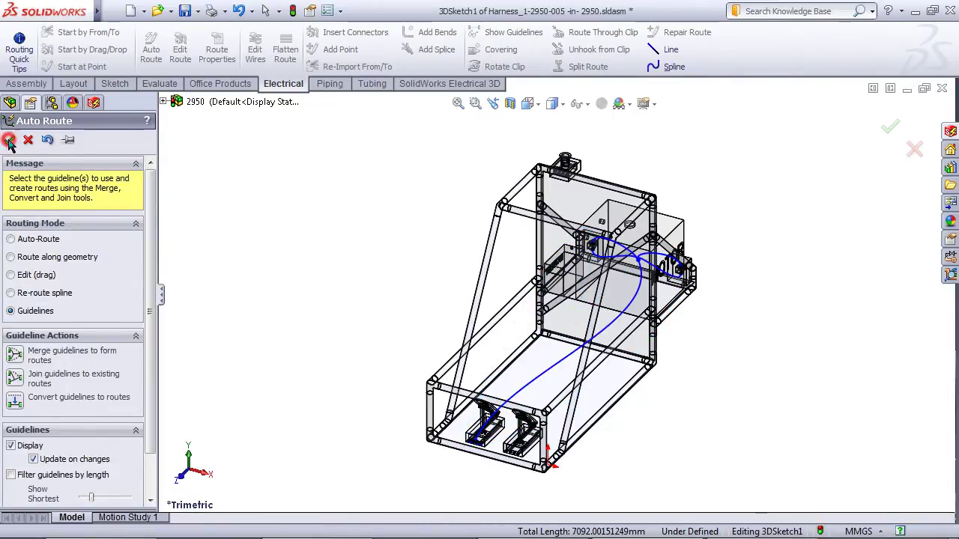
click(9, 141)
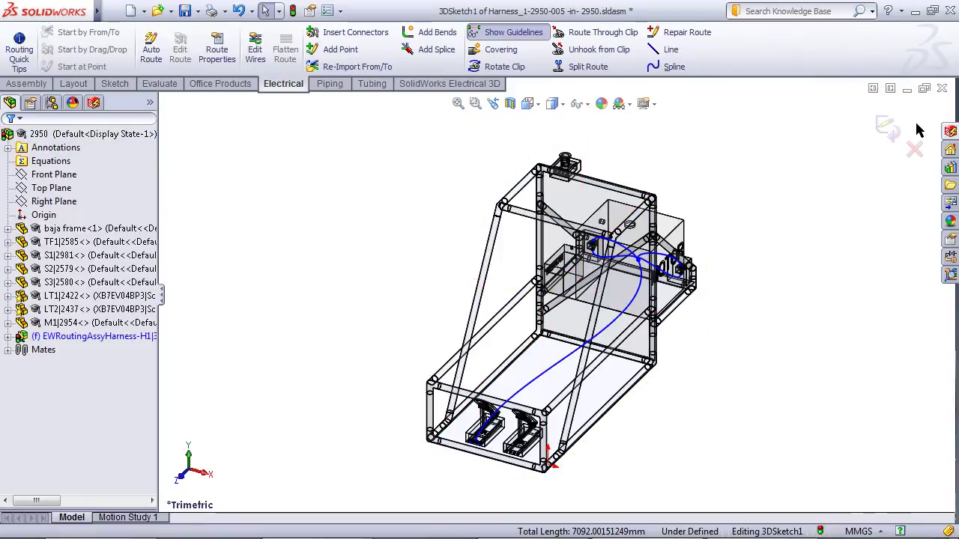
click(888, 127)
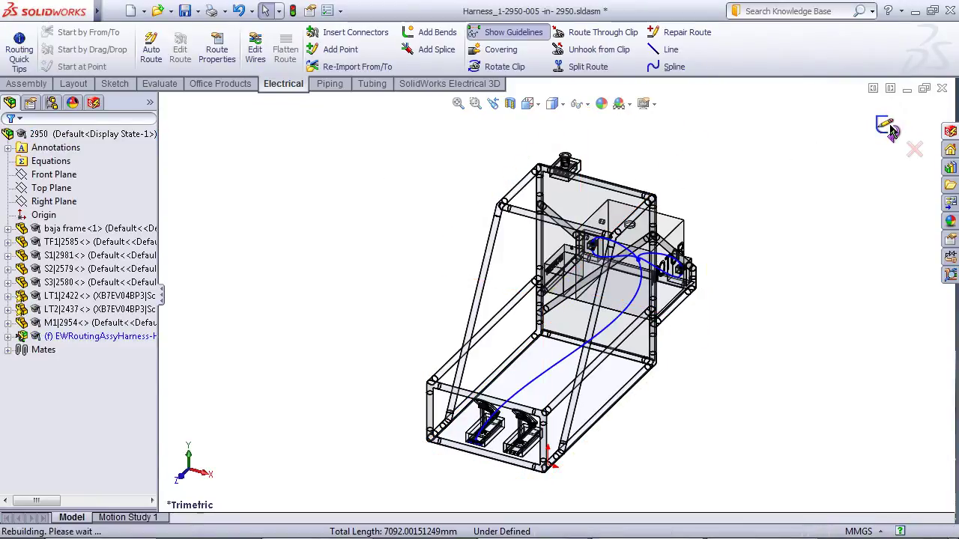
click(903, 142)
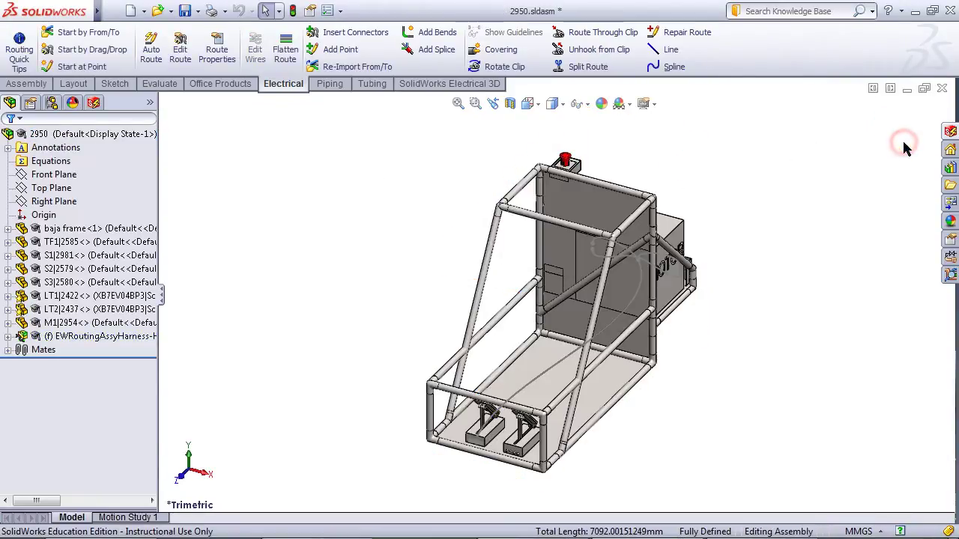
scroll(502, 449, down, 2)
scroll(501, 378, down, 3)
scroll(421, 286, down, 3)
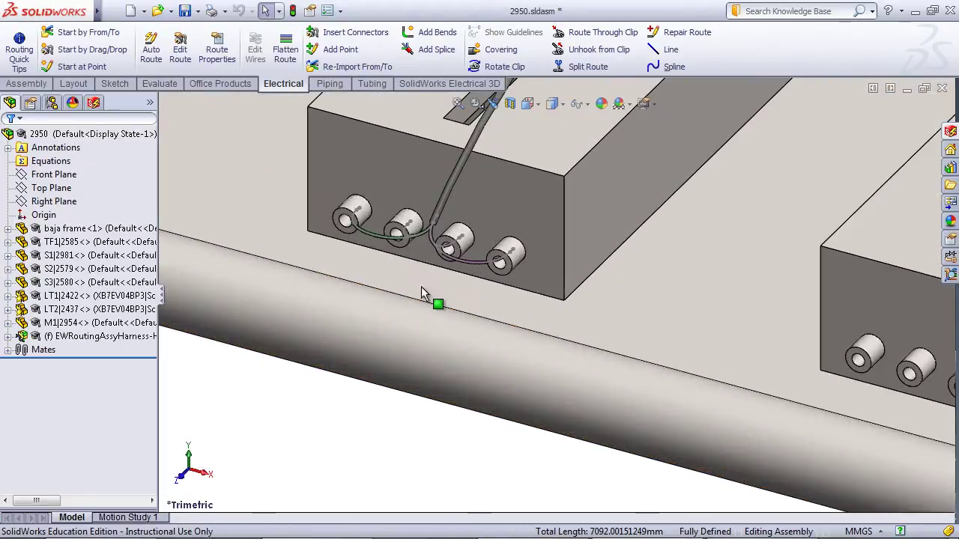
scroll(442, 263, down, 3)
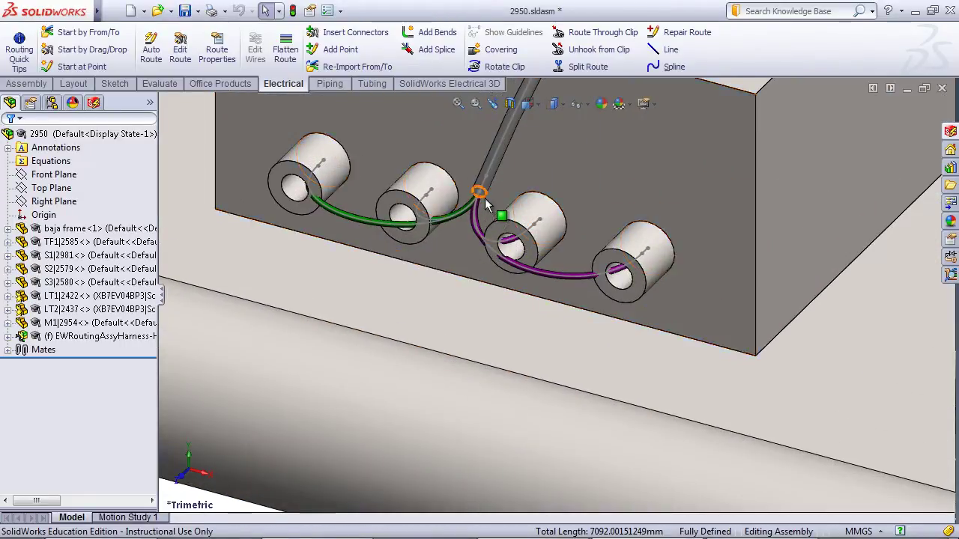
scroll(526, 191, up, 3)
key(ctrl+7)
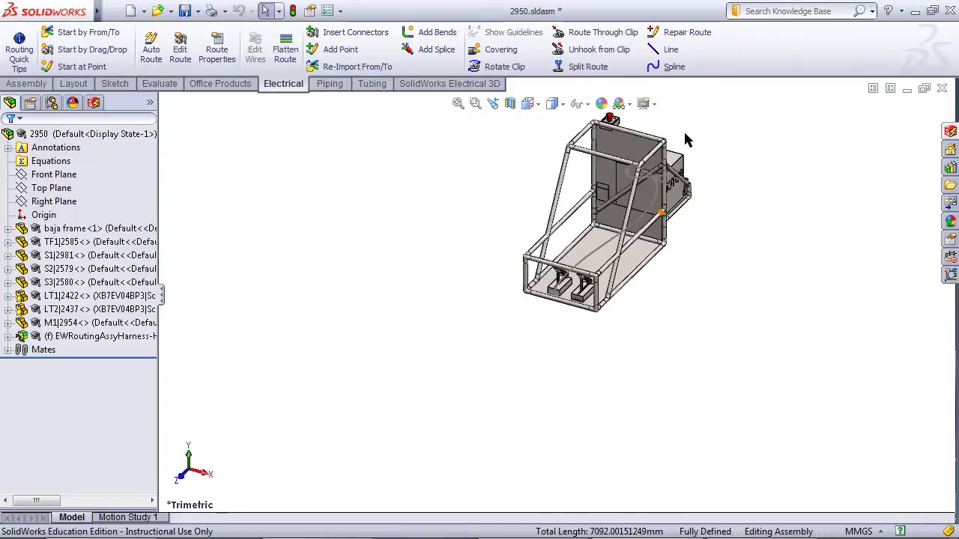
scroll(620, 239, down, 3)
middle_drag(620, 238, 591, 290)
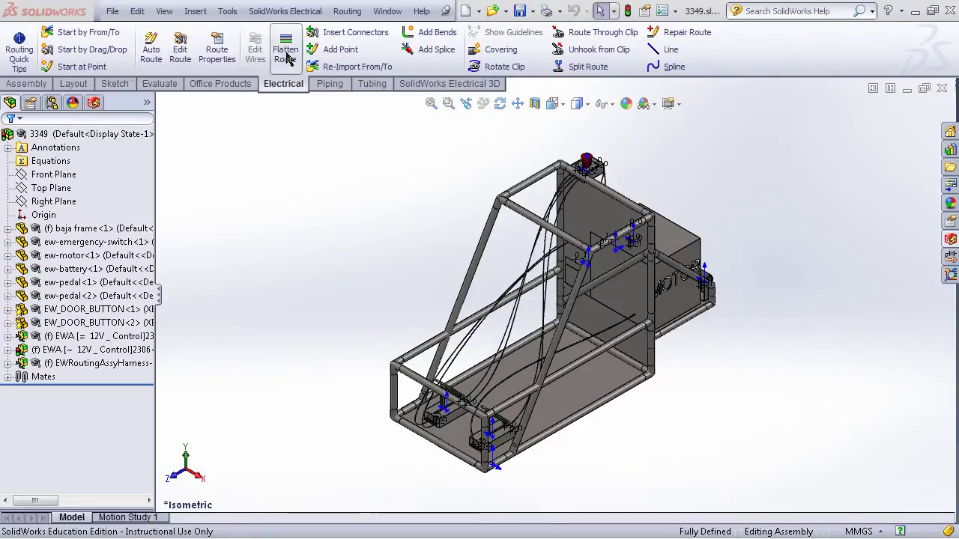
Flatten the EWRoutingAssyHarness-H1|3351-1 harness route into a 2D layout.
click(286, 54)
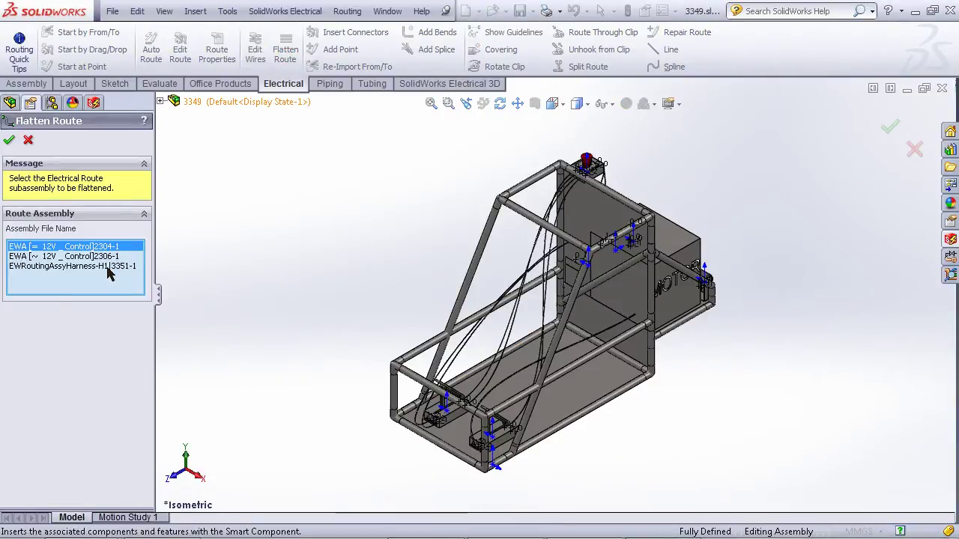
click(108, 267)
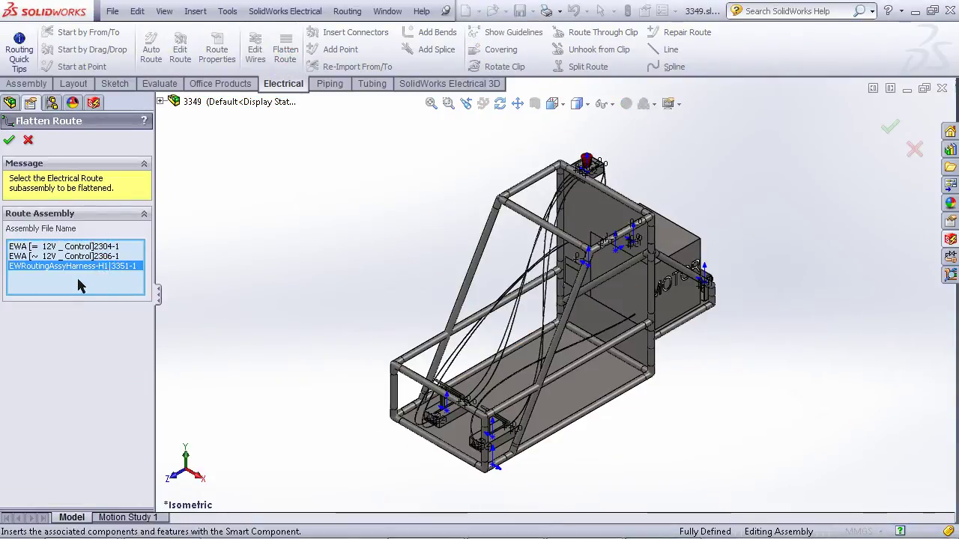
click(9, 140)
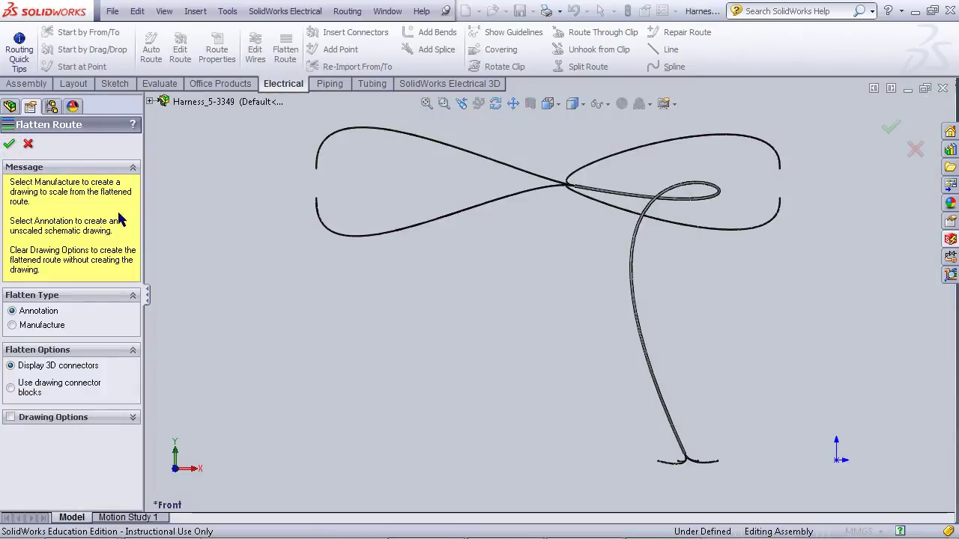
Accept the Annotation flatten type to generate the length-dimensioned H1 harness layout.
click(9, 143)
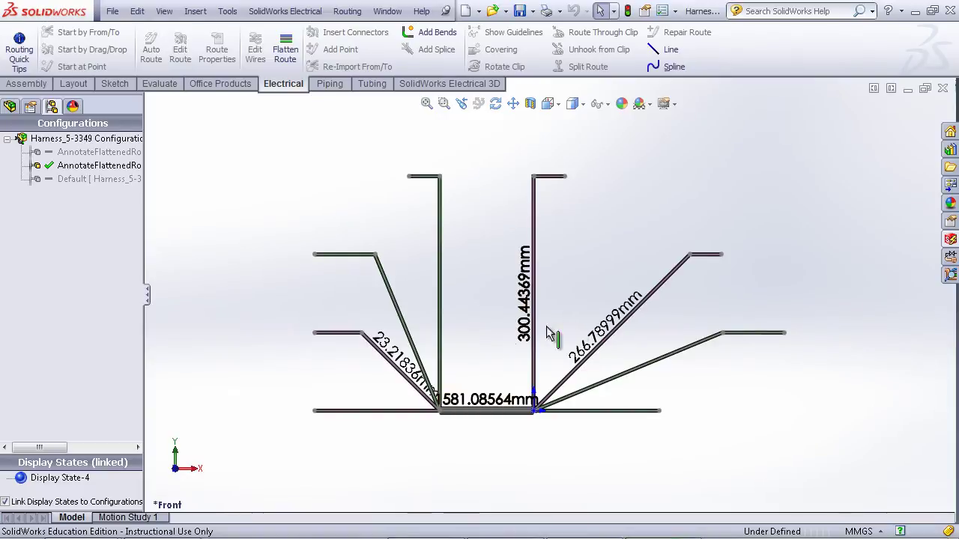
Open '05 Main electrical' from the Electrical Project Documents pane, then collapse the pane.
click(947, 240)
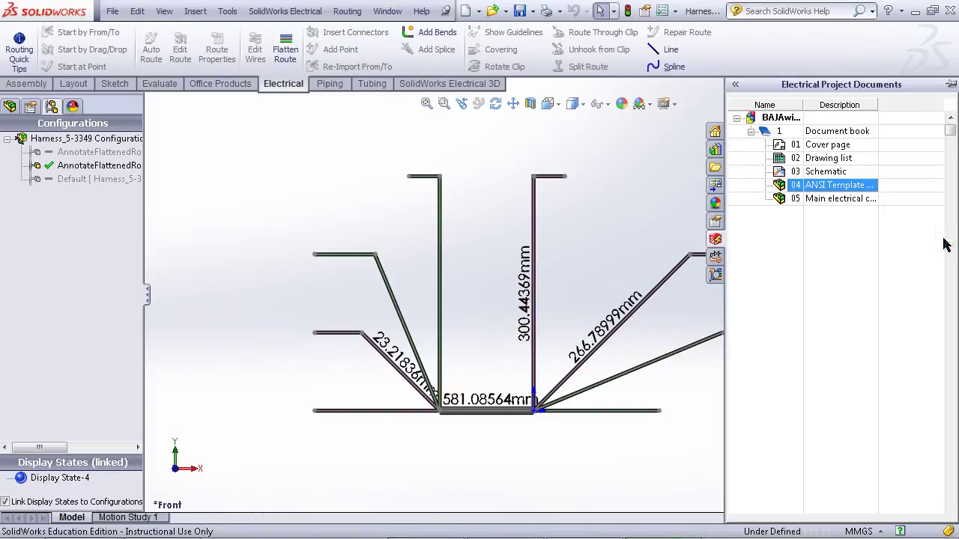
double_click(862, 200)
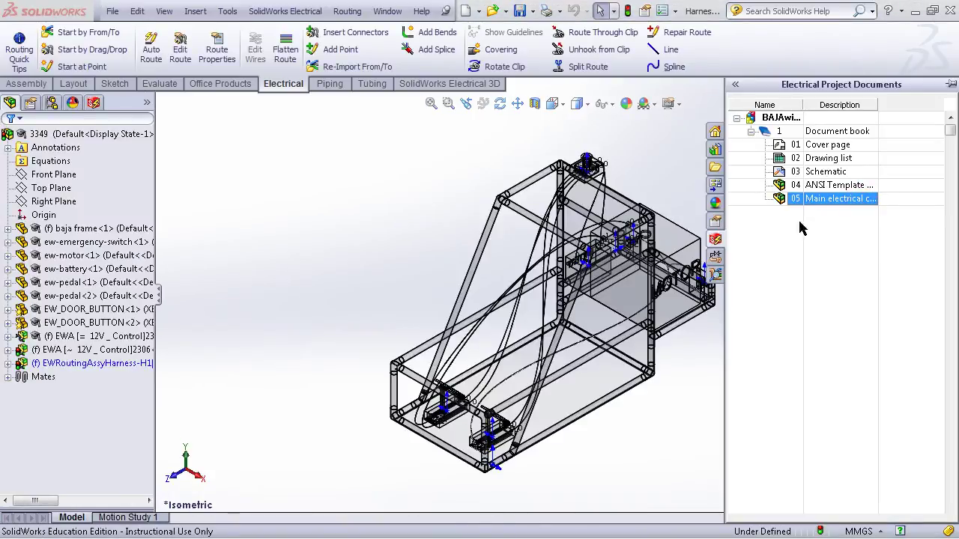
drag(725, 317, 786, 315)
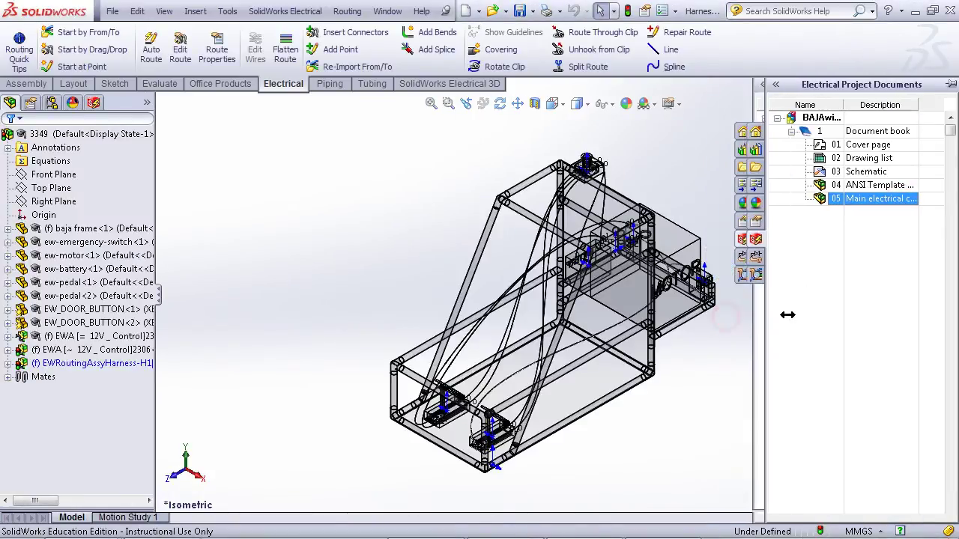